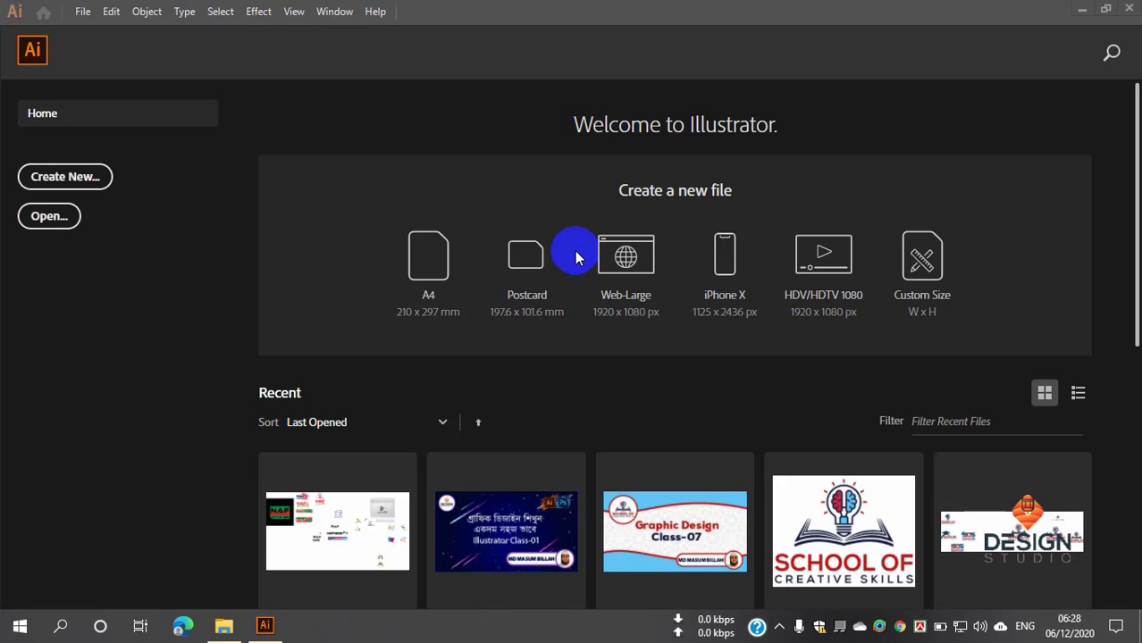
Step: Create a new 500×500 px document from File > New; it opens as blank Untitled-3
click(33, 178)
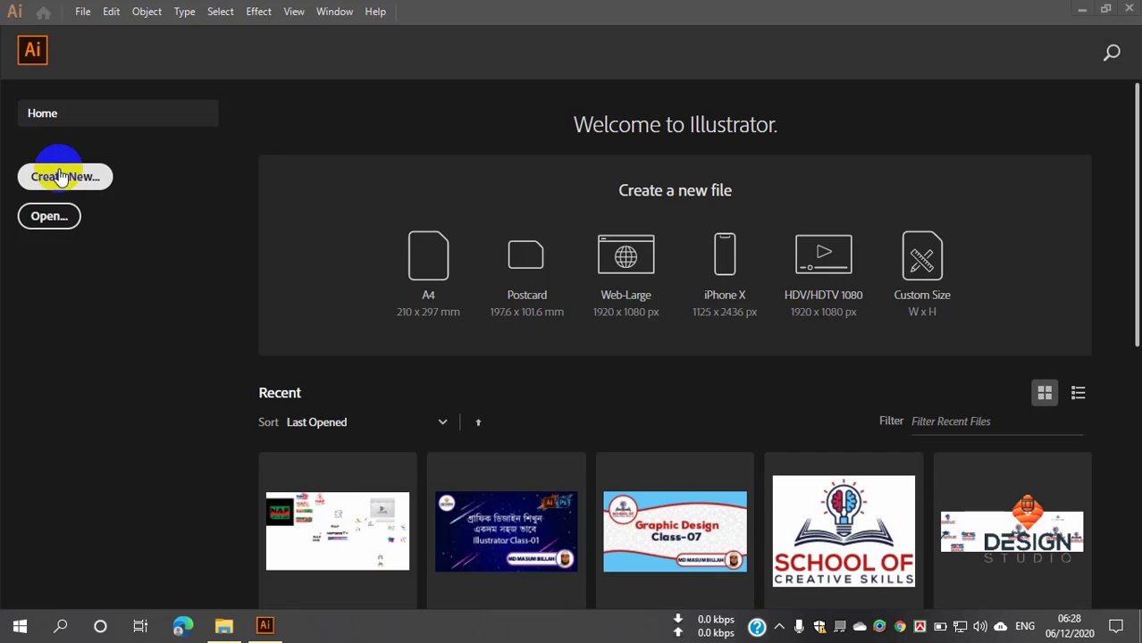
click(61, 176)
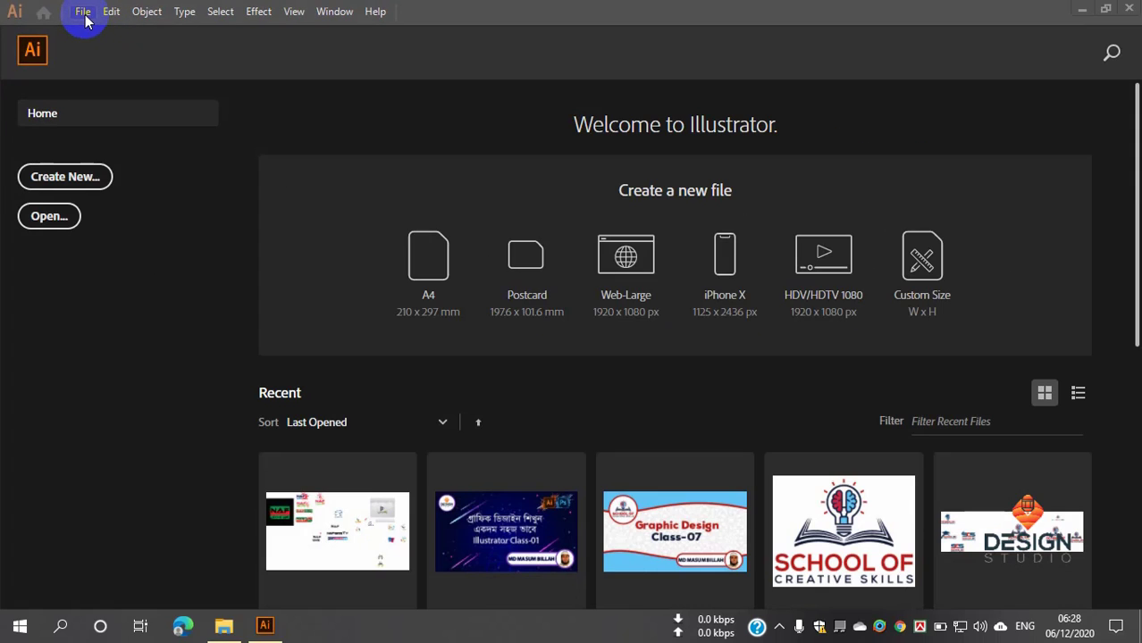
click(85, 16)
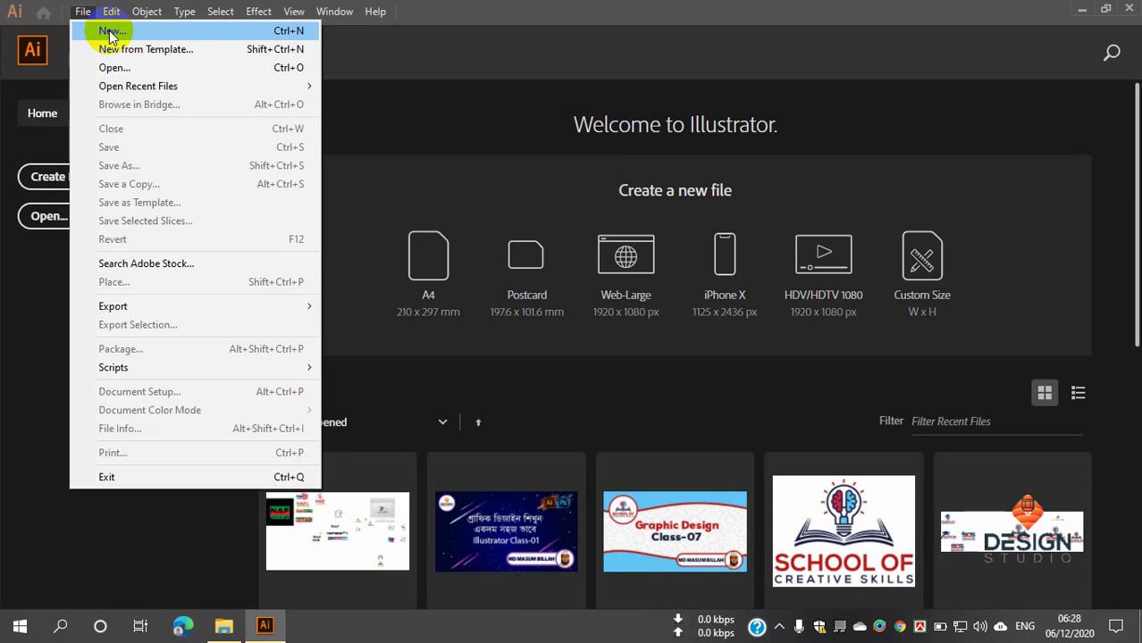
click(109, 32)
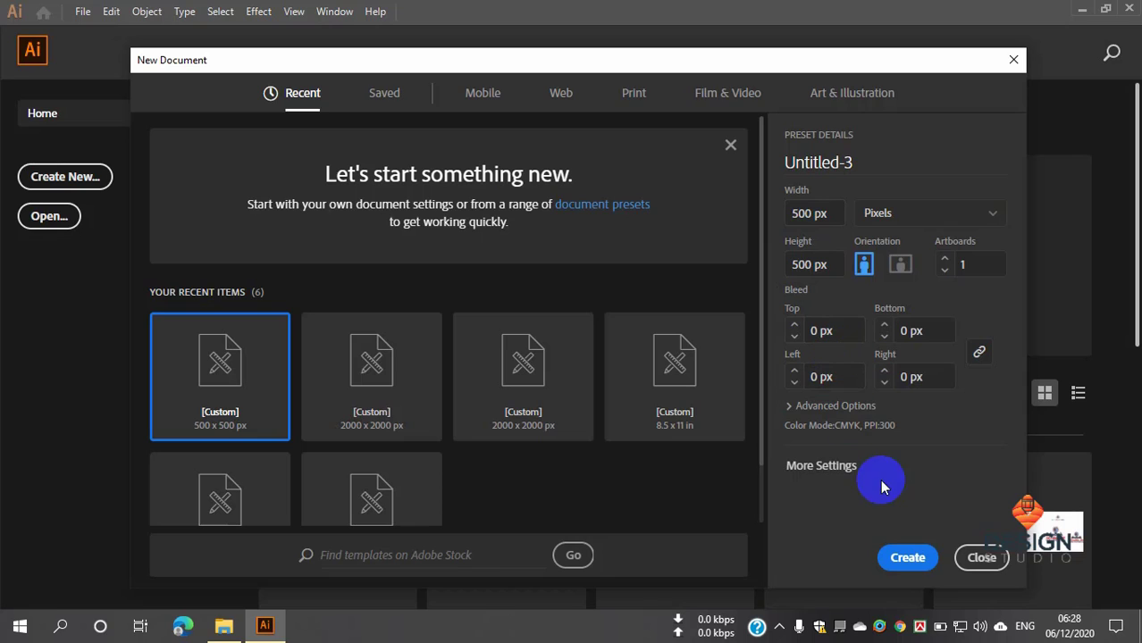
click(908, 561)
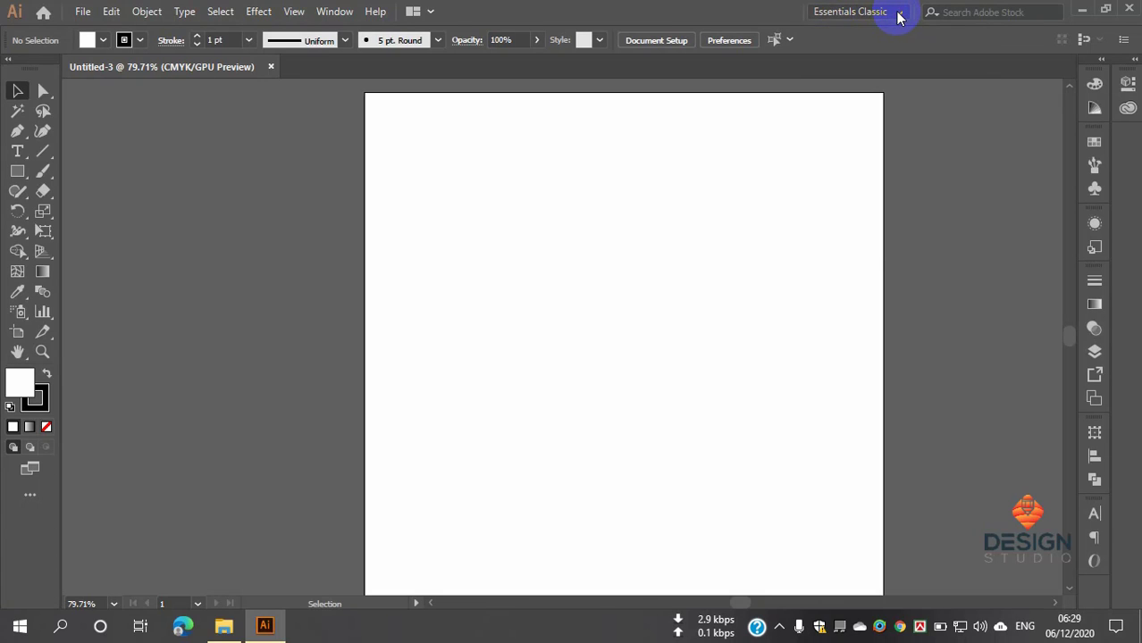
click(899, 18)
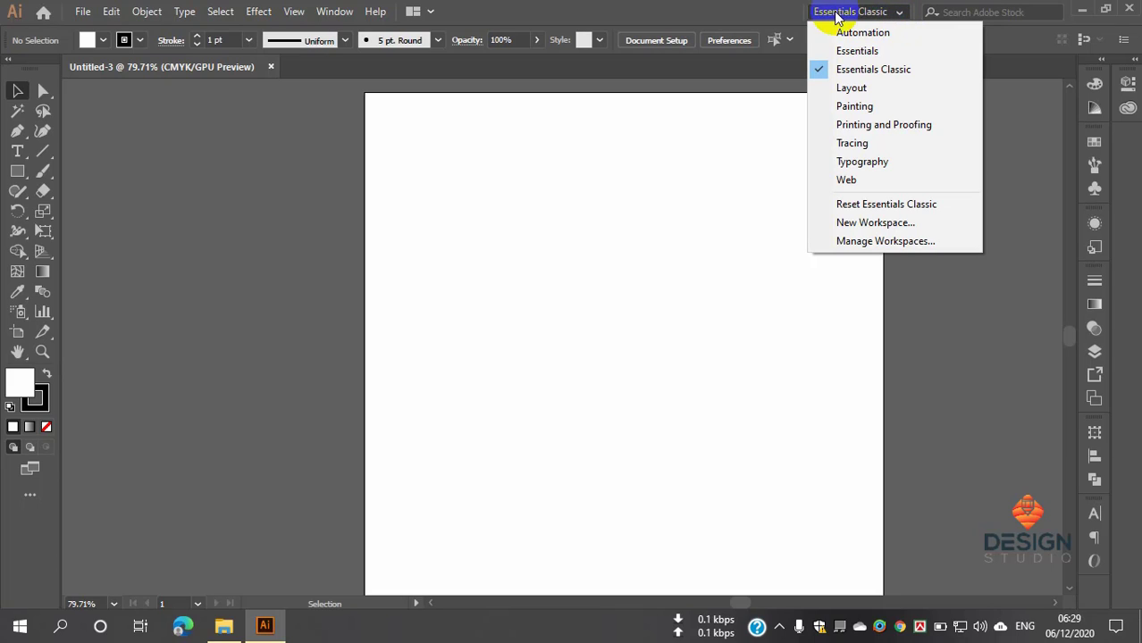
click(857, 51)
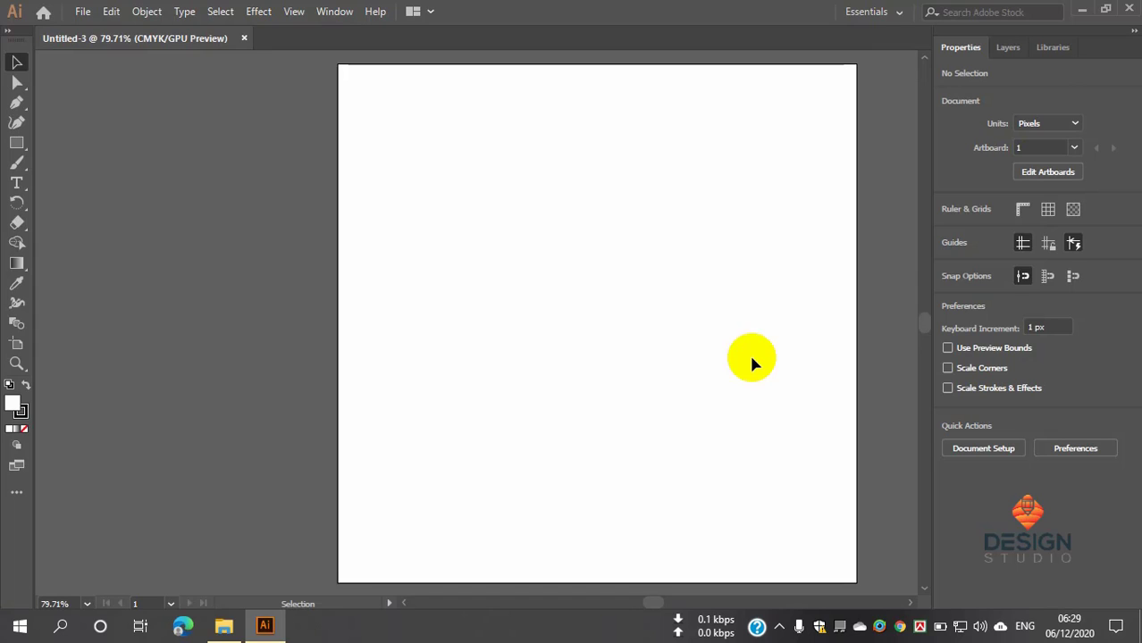
click(880, 12)
right_click(878, 83)
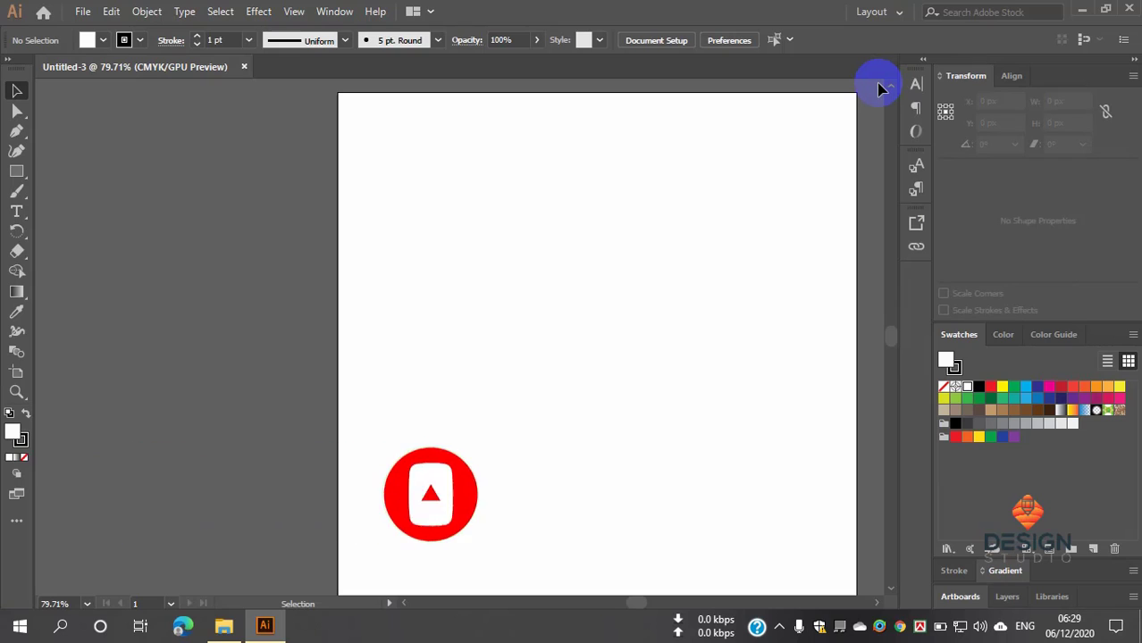
click(896, 12)
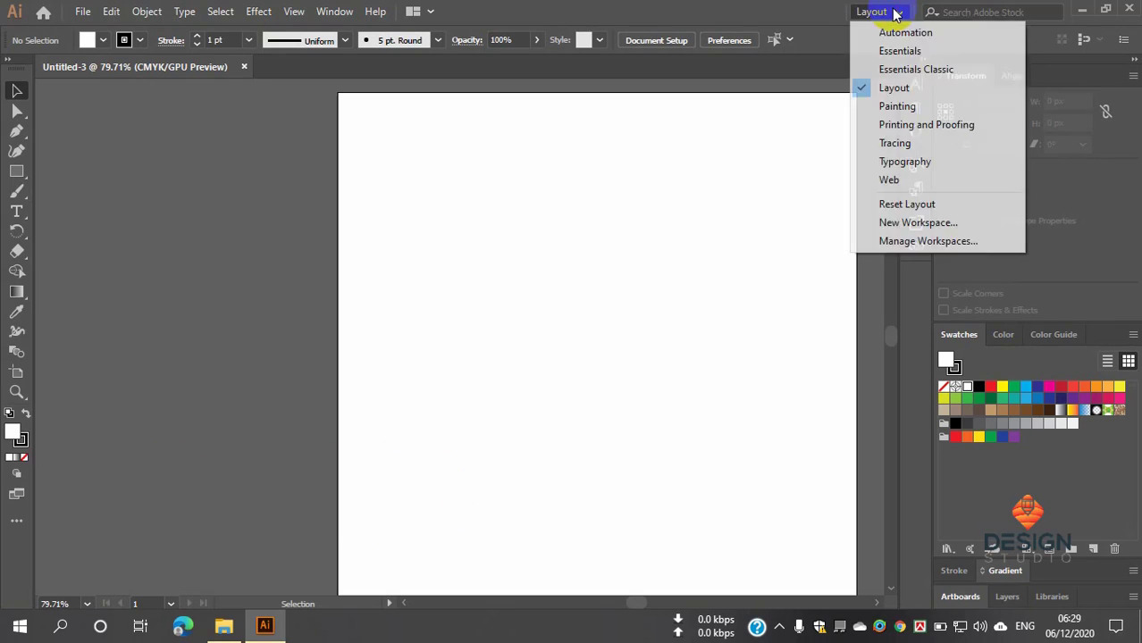
click(904, 69)
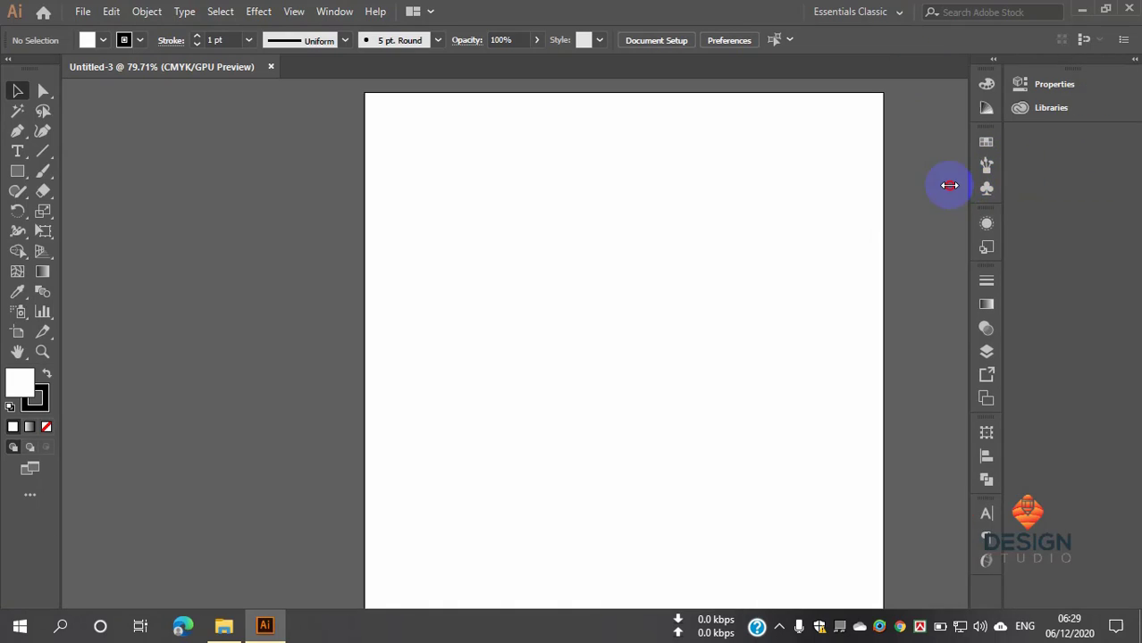
drag(1097, 173, 891, 191)
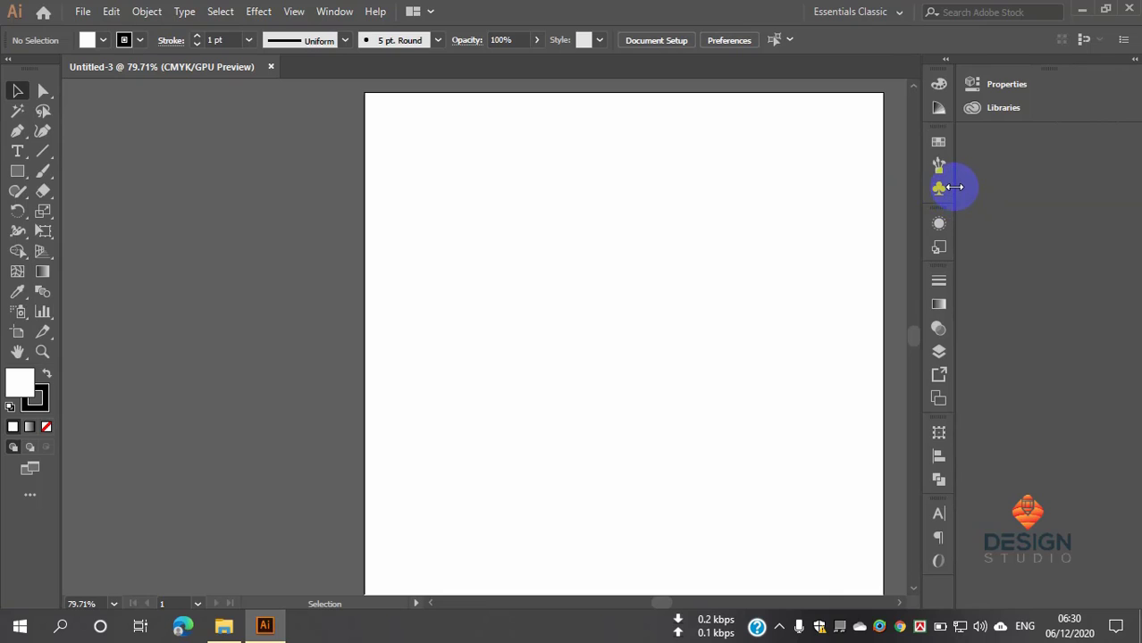
drag(952, 186, 1113, 185)
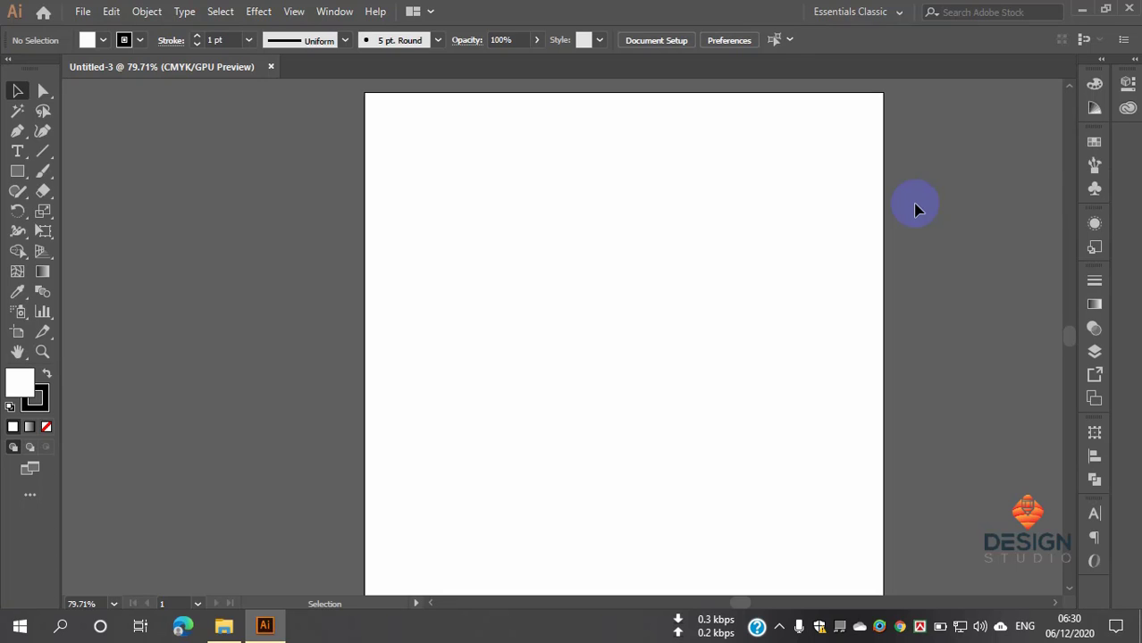
drag(1114, 219, 902, 250)
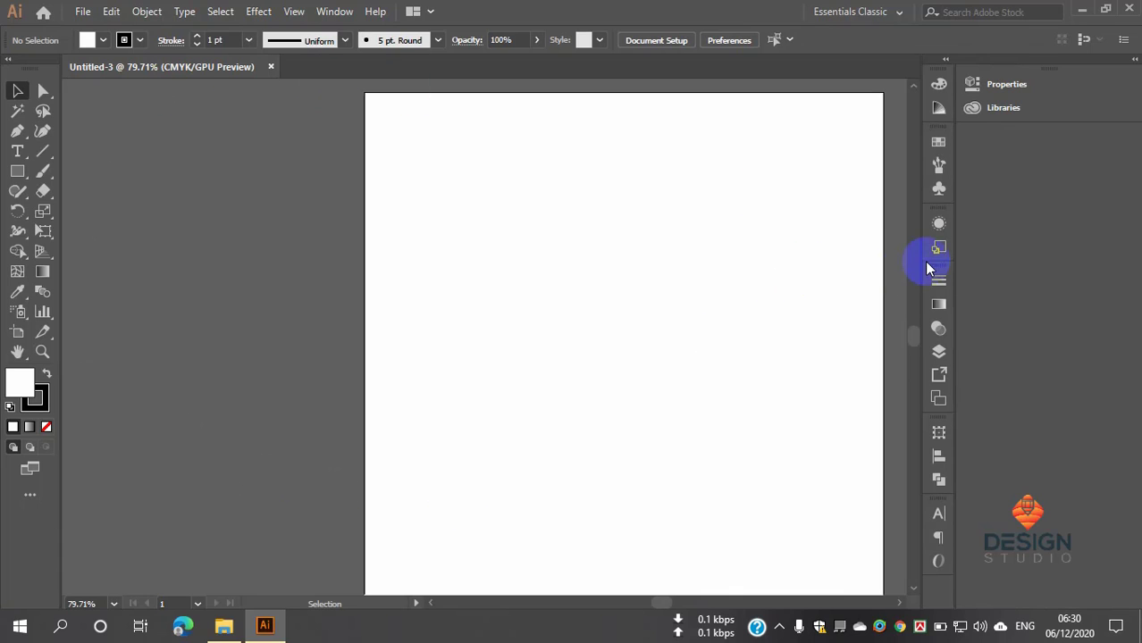
drag(954, 245, 1094, 241)
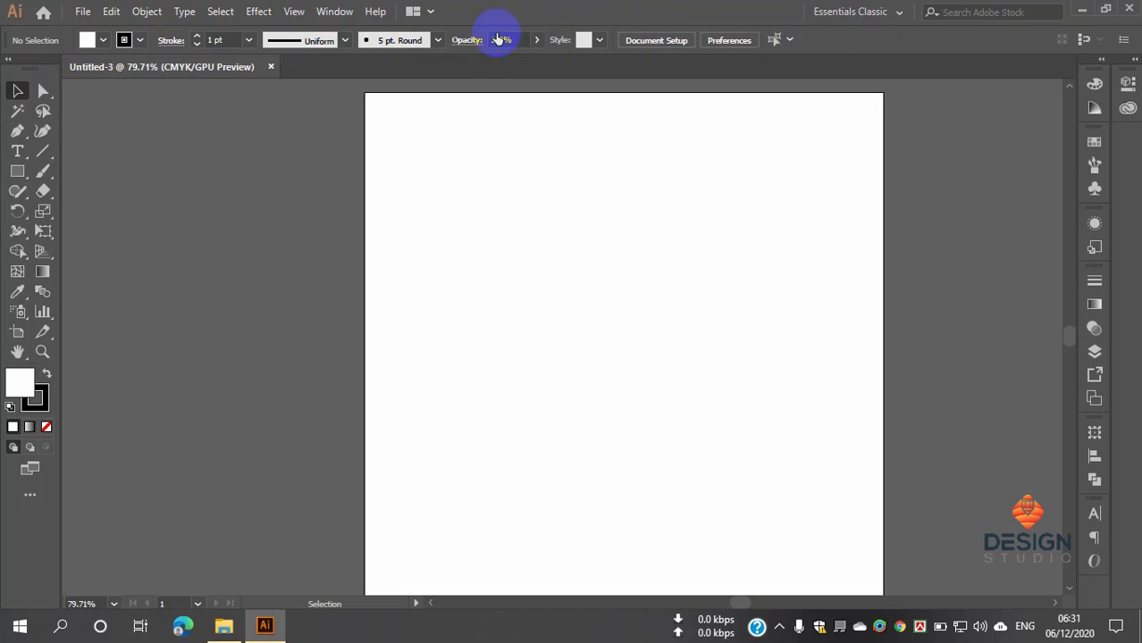
Step: Draw a test rectangle in the artboard's upper middle, then delete it
click(17, 171)
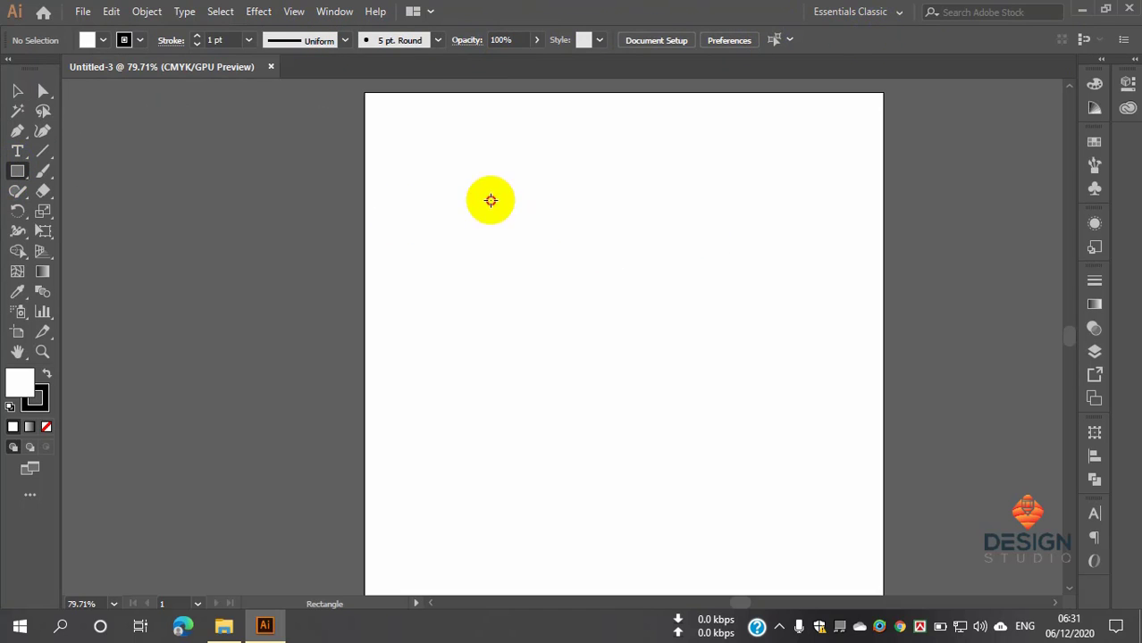
drag(491, 200, 699, 394)
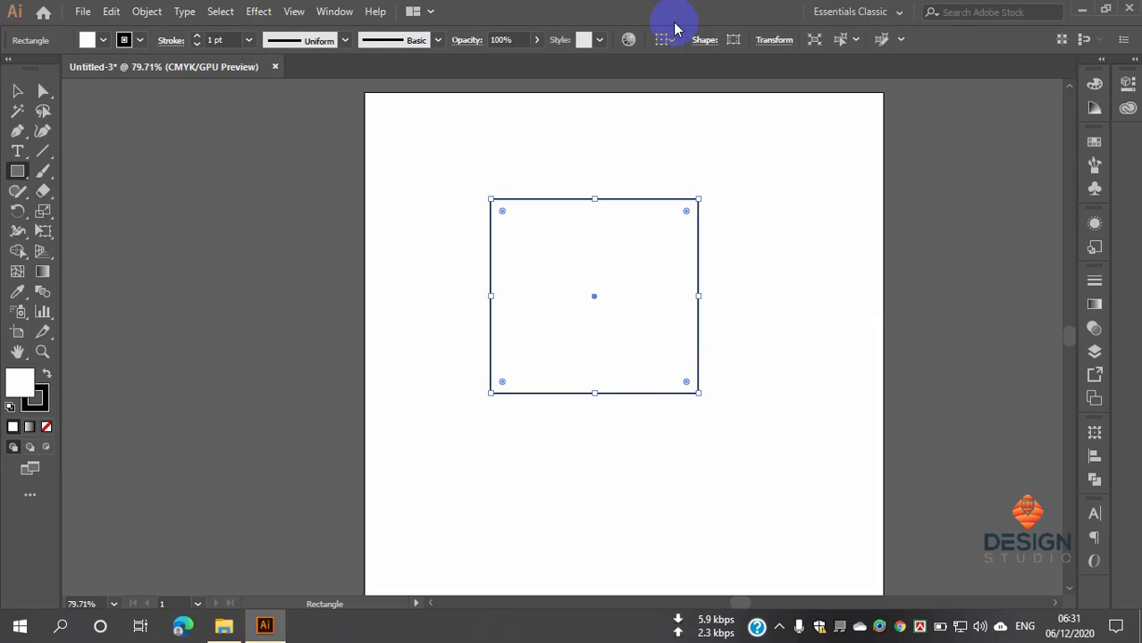
click(566, 251)
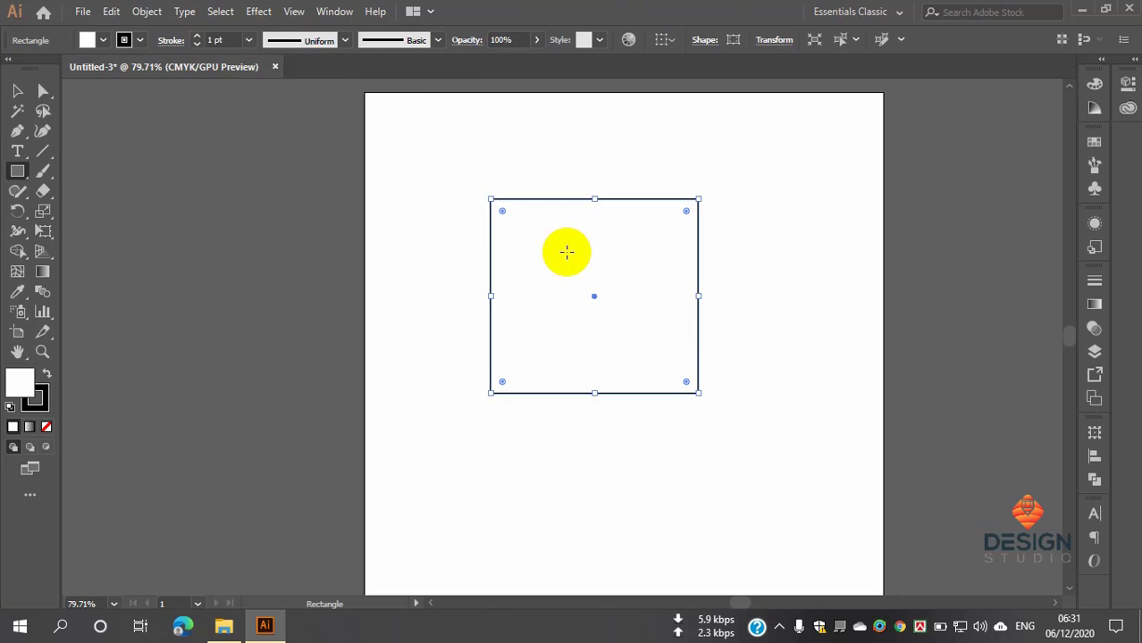
key(Delete)
Step: Paint three crossing freehand strokes with the Paintbrush in the artboard's upper middle
click(37, 170)
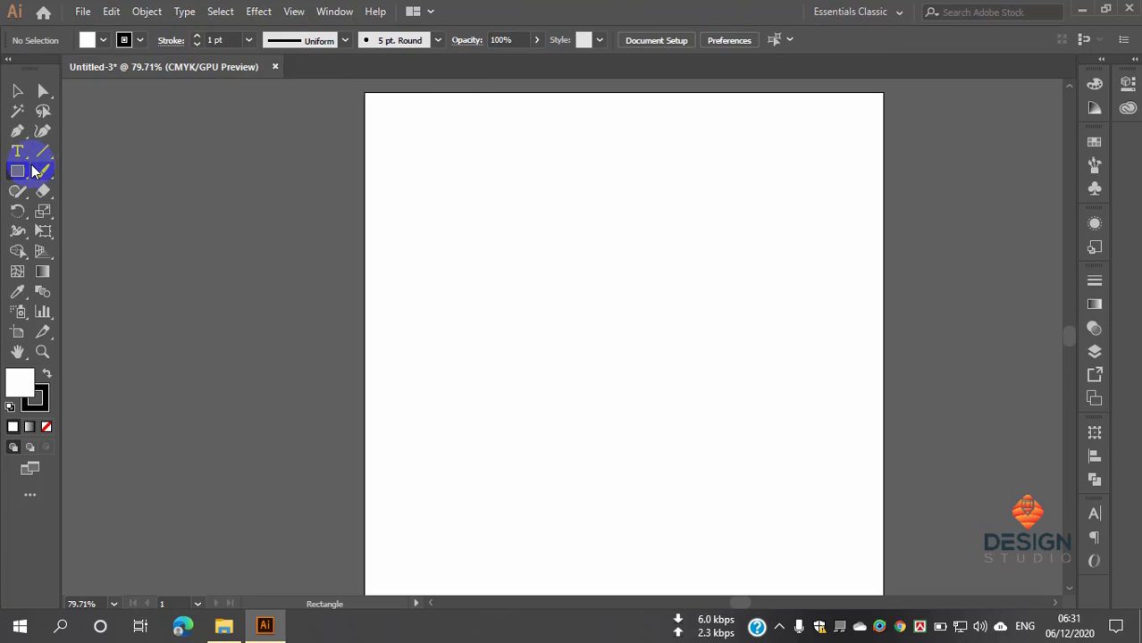
drag(36, 171, 140, 174)
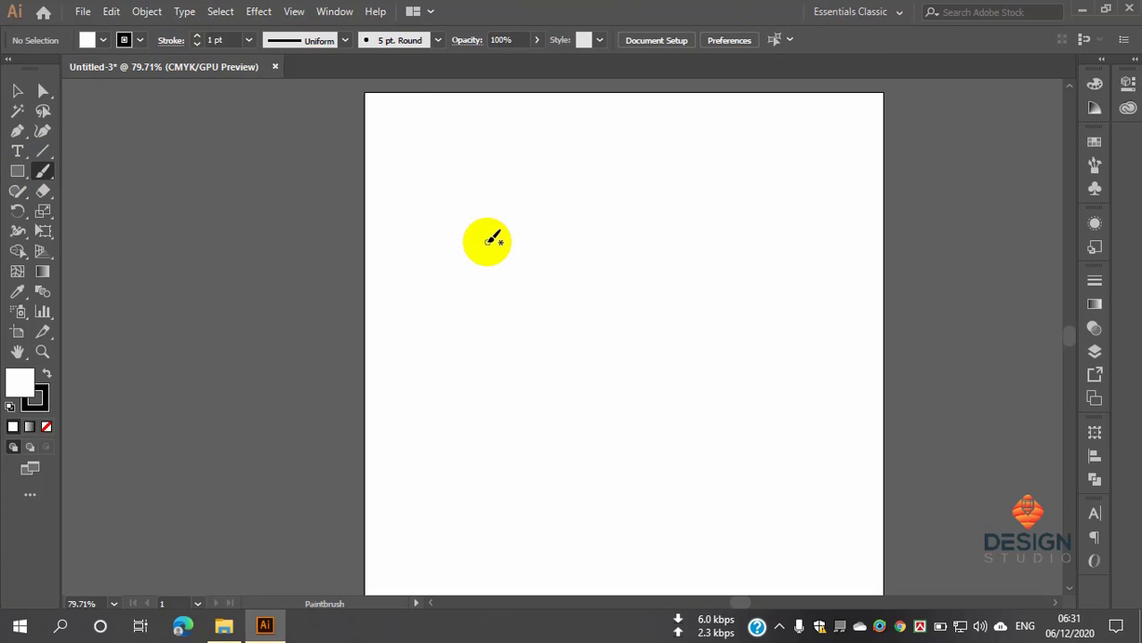
drag(487, 242, 629, 313)
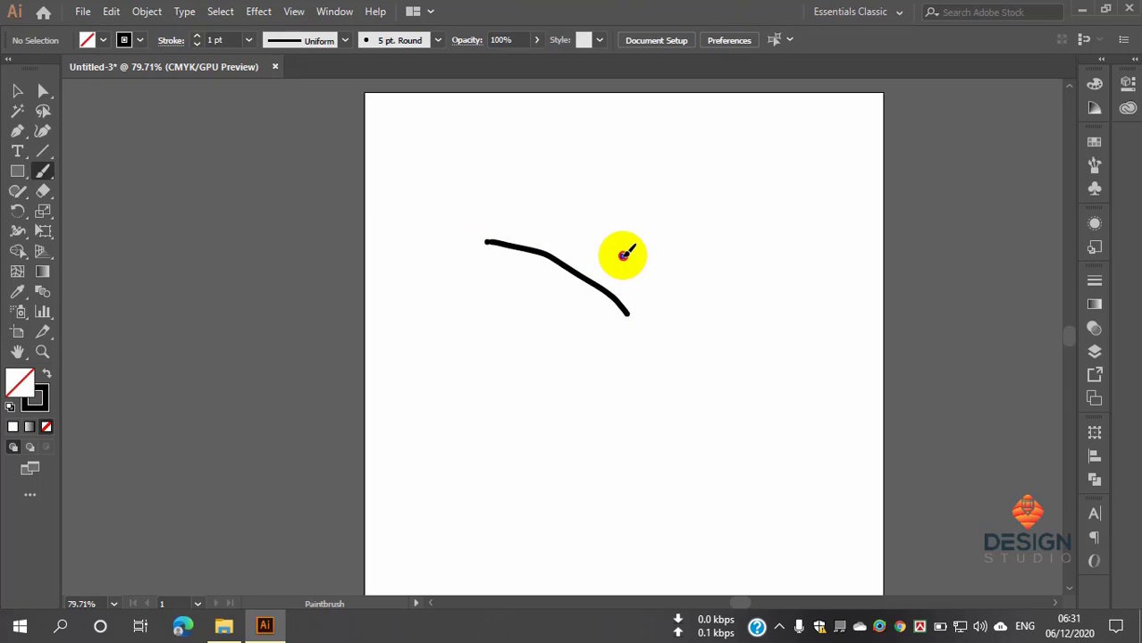
drag(624, 257, 543, 339)
drag(560, 255, 535, 323)
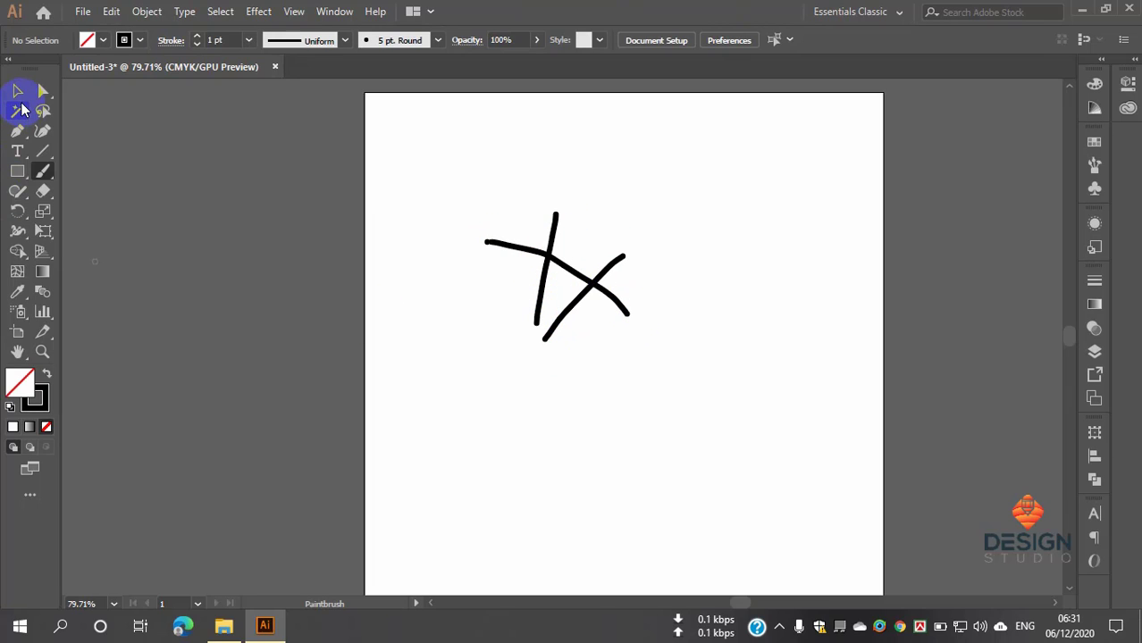
Step: Marquee-select all three painted strokes with the Selection tool
click(38, 92)
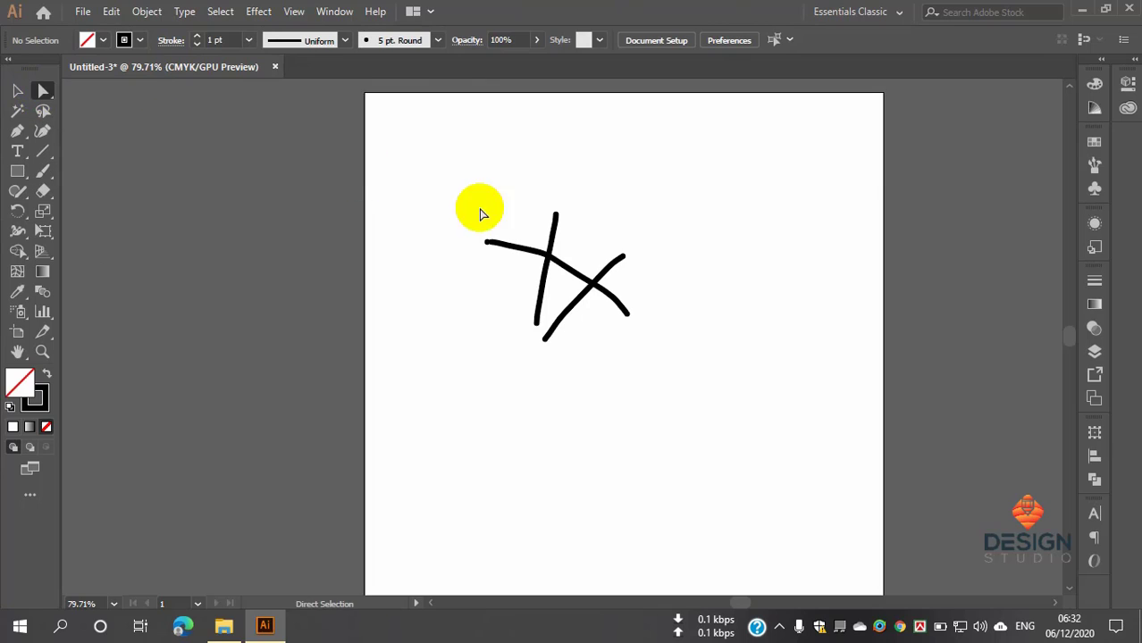
click(540, 255)
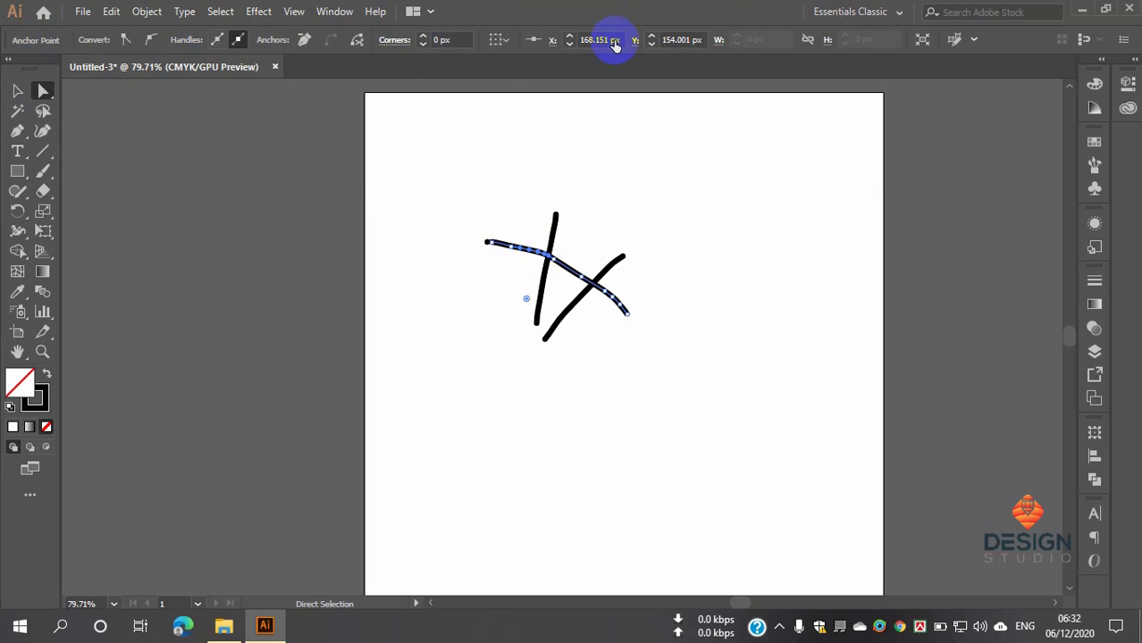
click(537, 141)
click(17, 90)
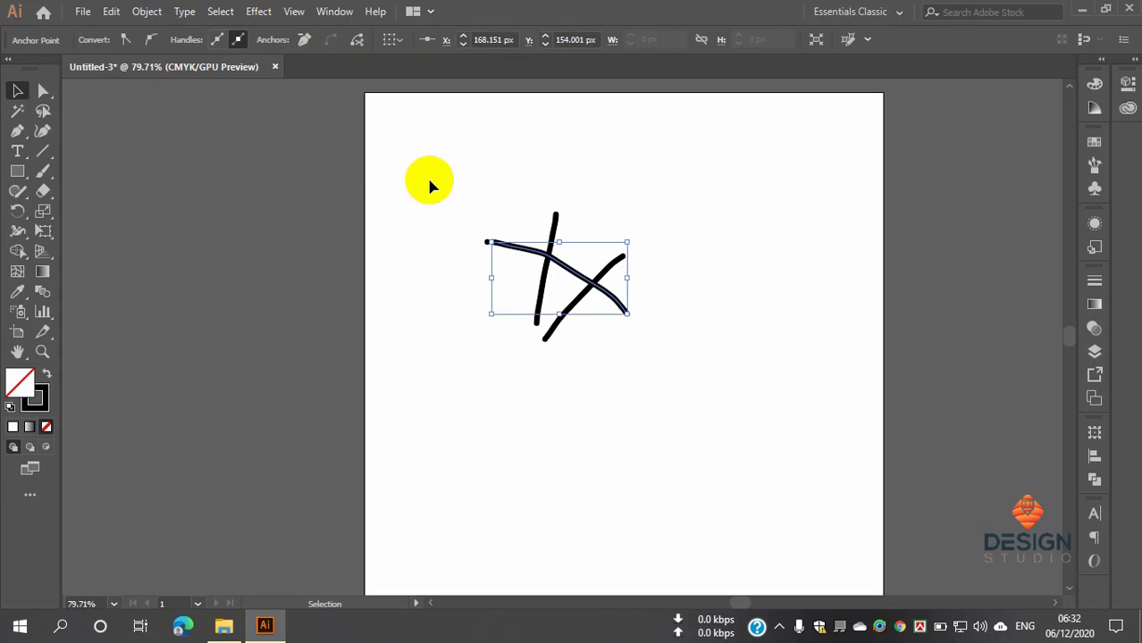
drag(482, 188, 639, 413)
Step: Delete the selected brush strokes, leaving the artboard empty
key(Delete)
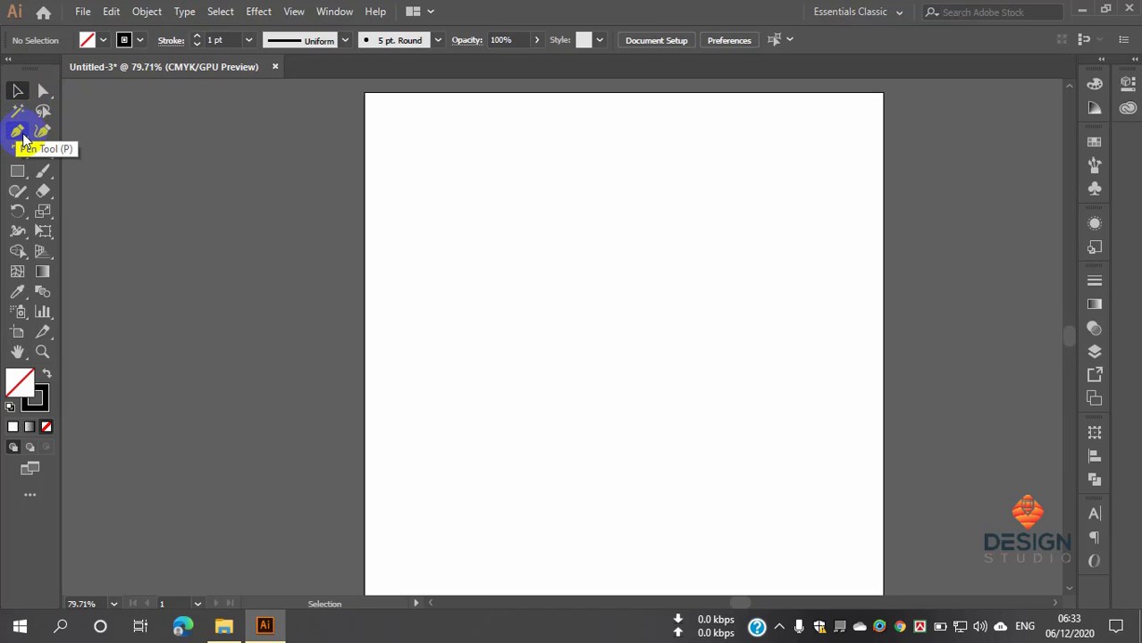
Step: Activate the Pen Tool, tear its flyout off as a floating toolbar, then close it
click(22, 137)
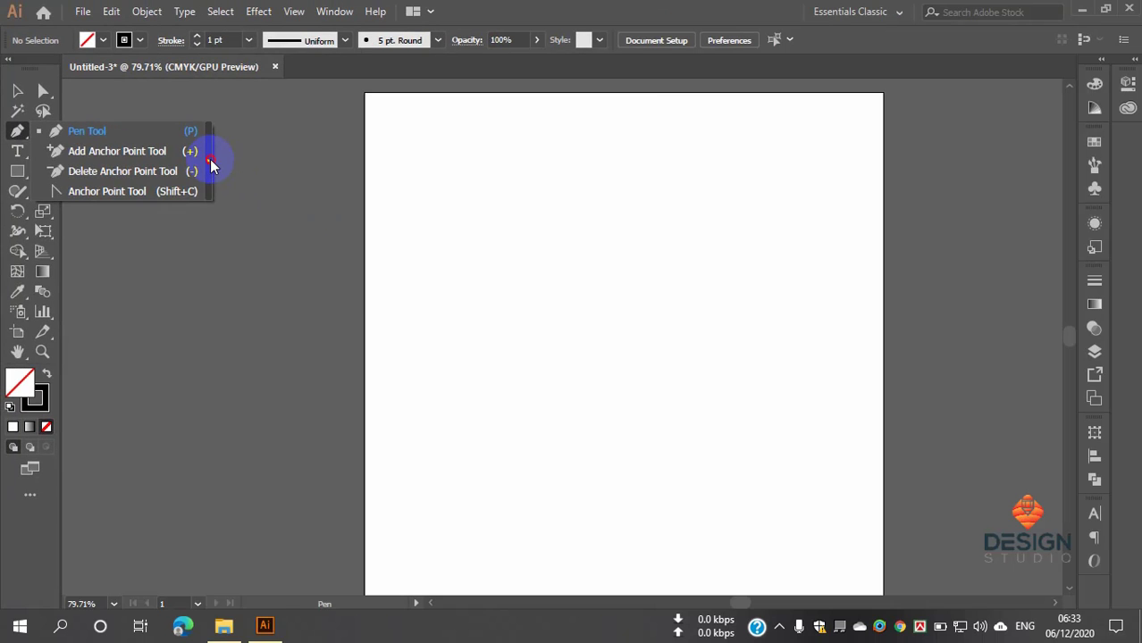
click(211, 164)
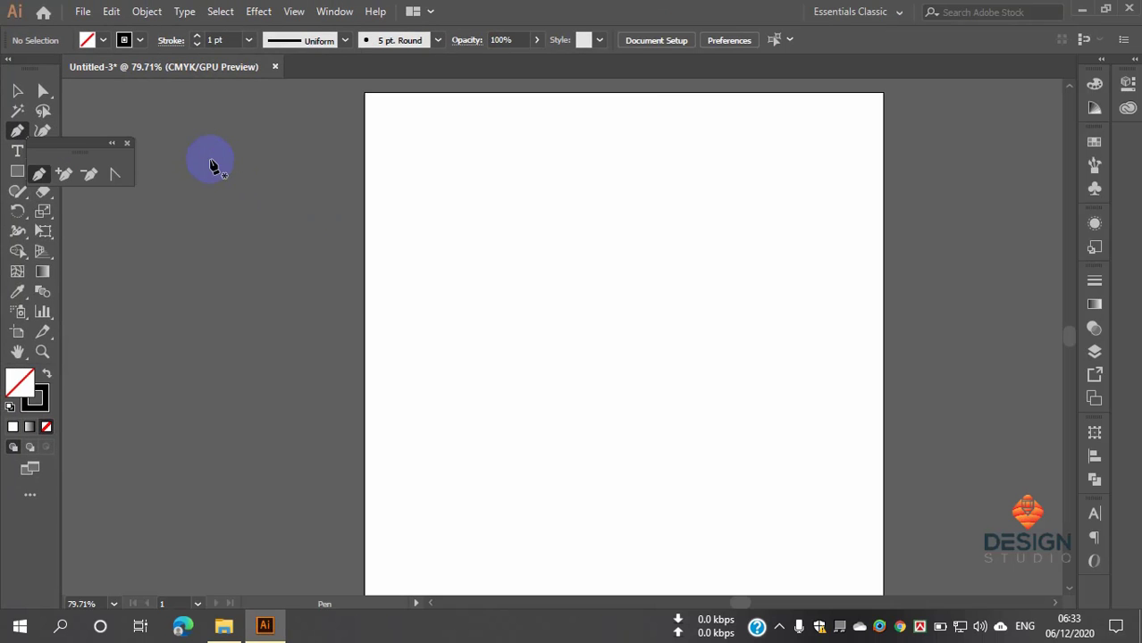
mouse_move(69, 143)
mouse_down()
mouse_move(252, 140)
mouse_move(172, 131)
mouse_move(756, 199)
mouse_move(169, 98)
mouse_up()
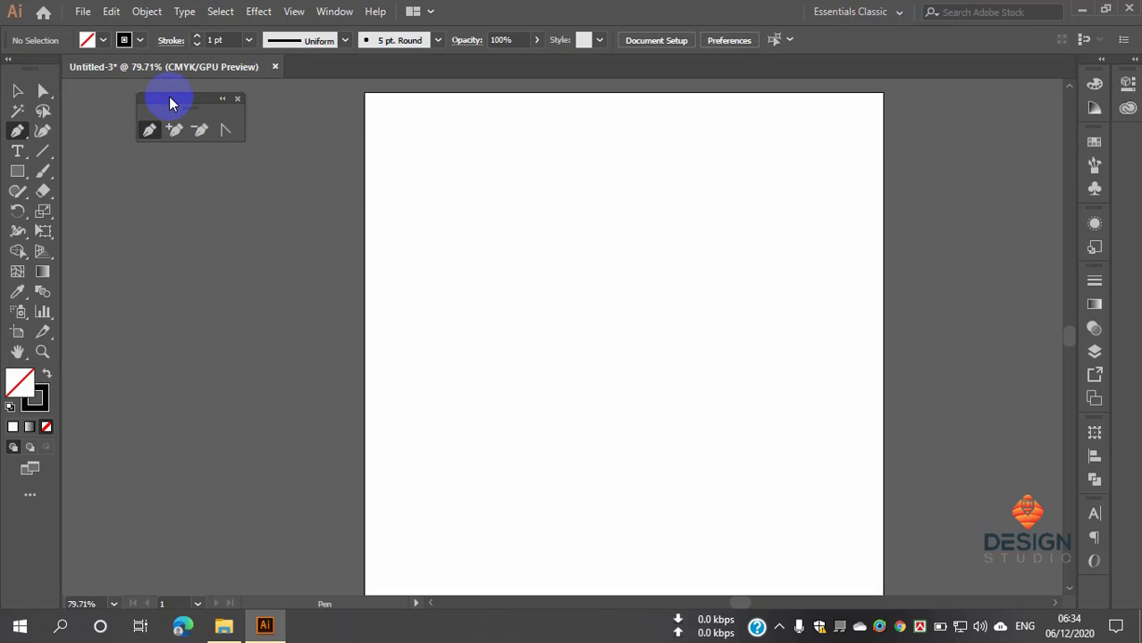
click(237, 99)
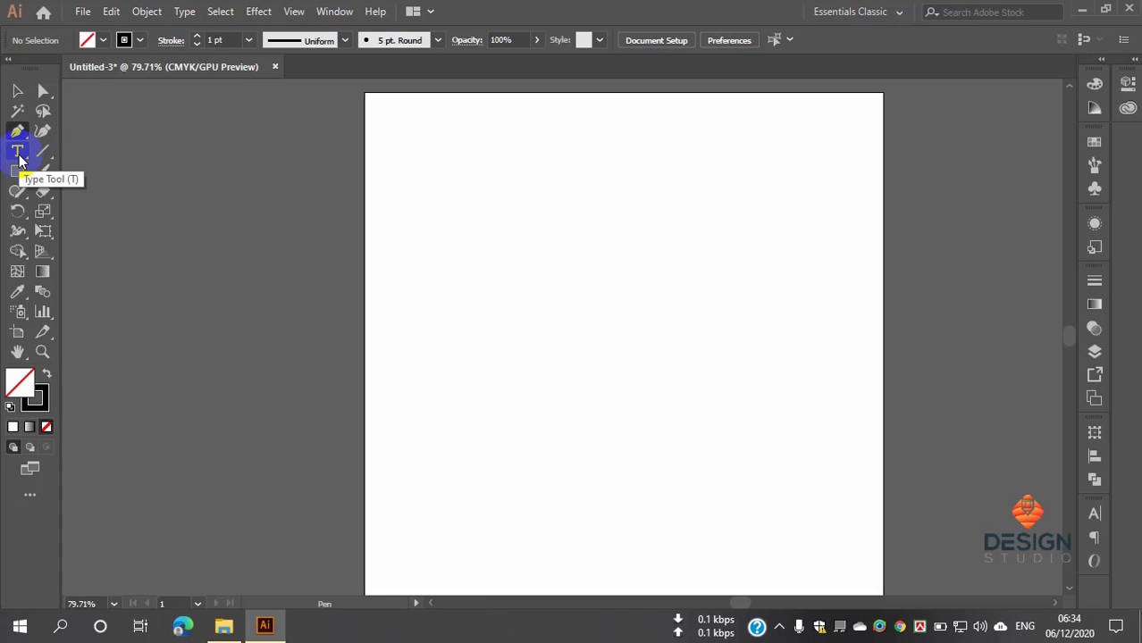
Step: Activate the Type Tool, tear its variants into a floating panel, then close it
mouse_move(20, 159)
mouse_down()
mouse_move(99, 198)
mouse_move(78, 159)
mouse_move(72, 215)
mouse_move(102, 238)
mouse_move(101, 175)
mouse_move(115, 186)
mouse_move(105, 275)
mouse_move(212, 203)
mouse_up()
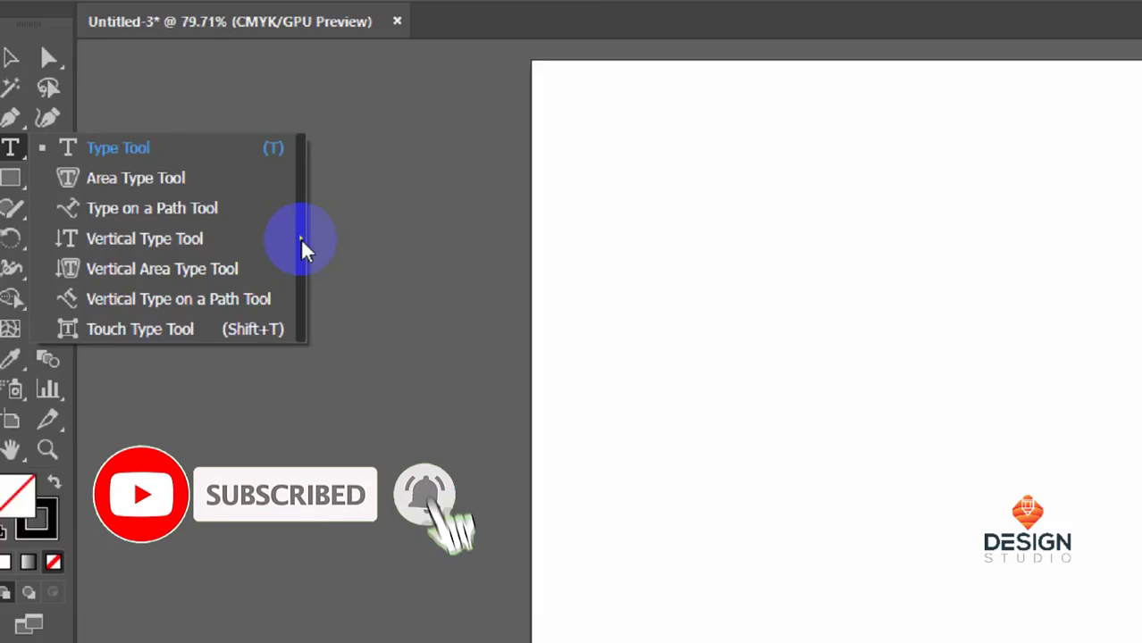
drag(210, 222, 213, 219)
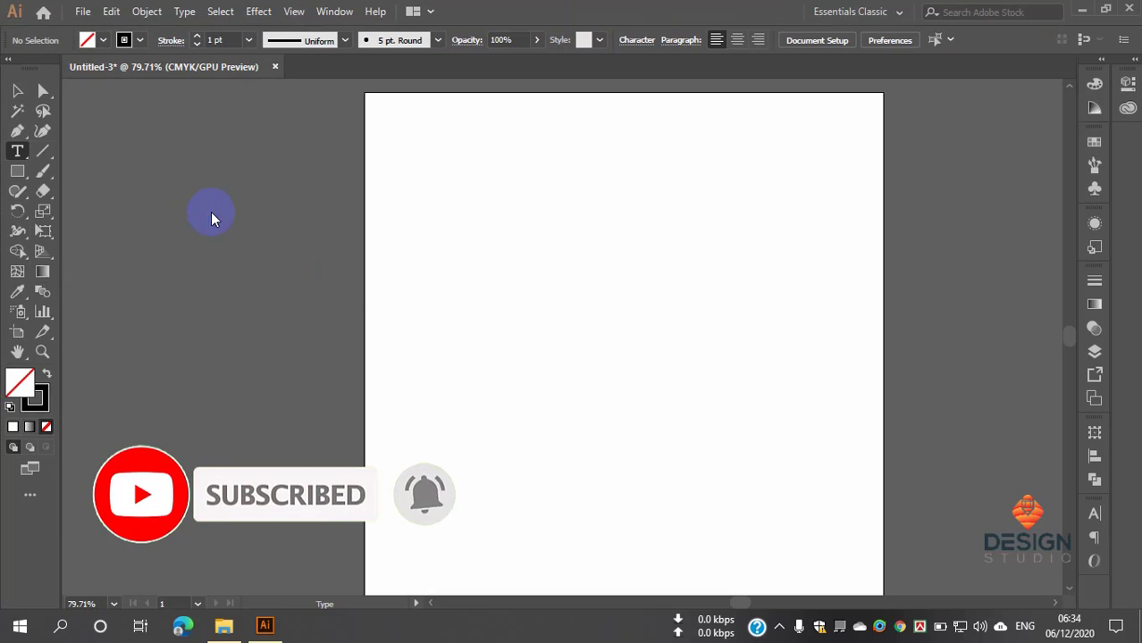
mouse_move(118, 158)
mouse_down()
mouse_move(316, 187)
mouse_move(197, 132)
mouse_move(304, 134)
mouse_up()
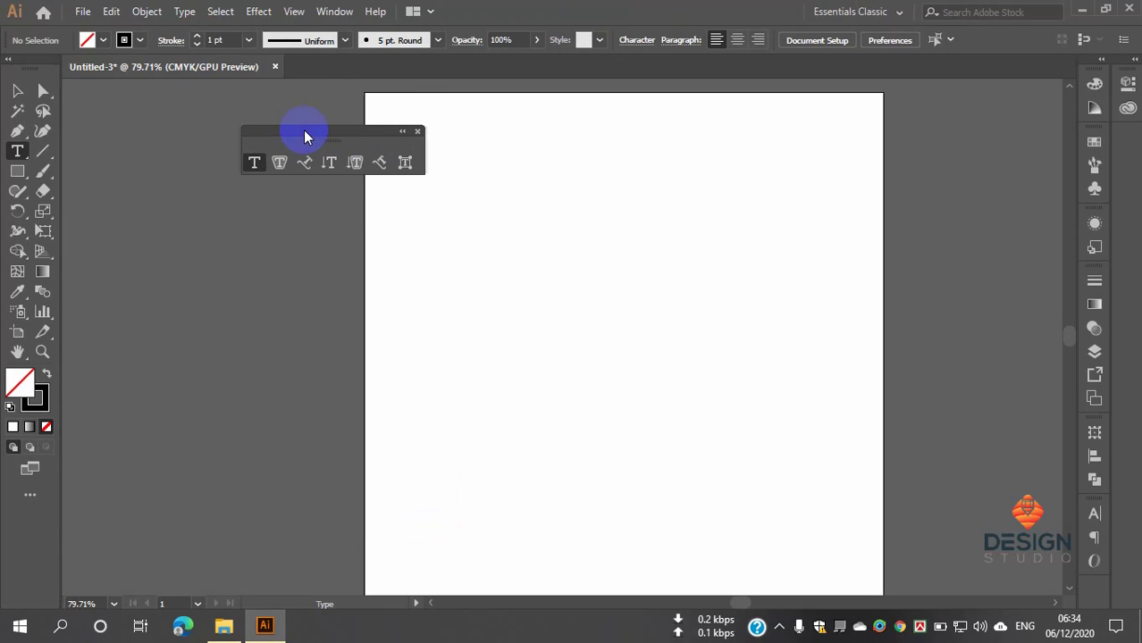
click(417, 131)
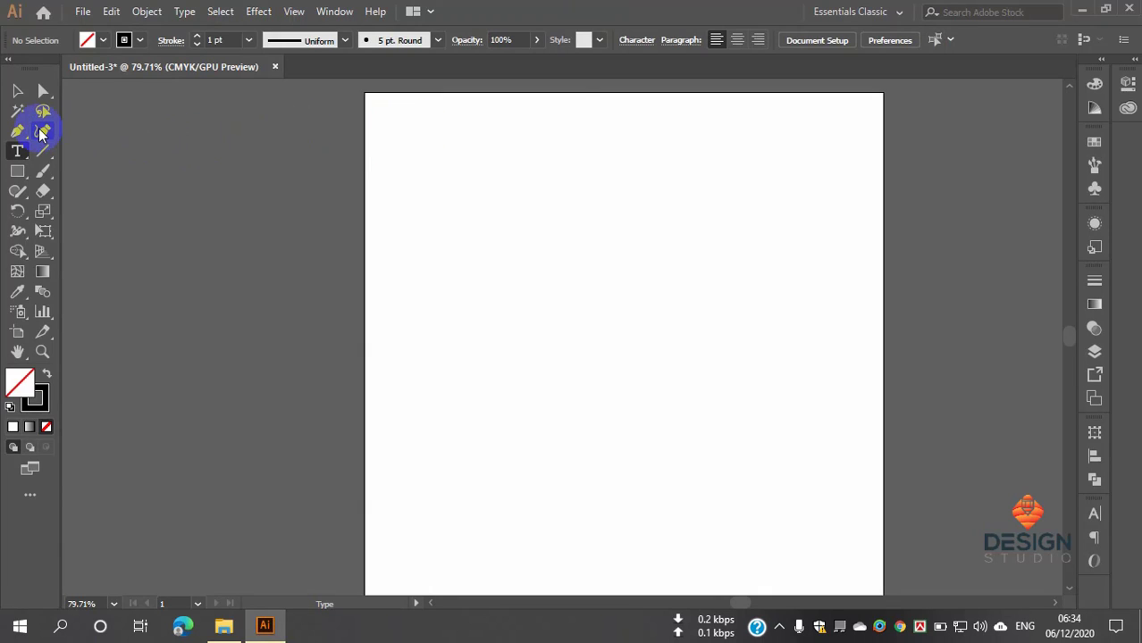
Step: Make the Rectangle Tool (M) active after cancelling its size dialog and briefly using Selection (V)
click(15, 172)
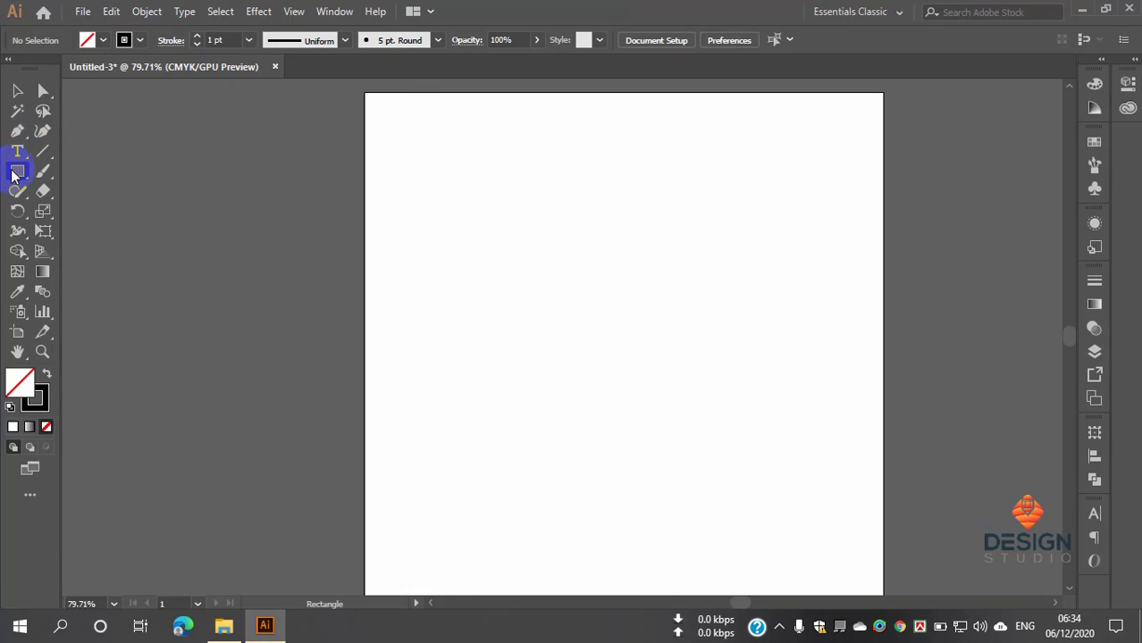
click(165, 242)
click(612, 342)
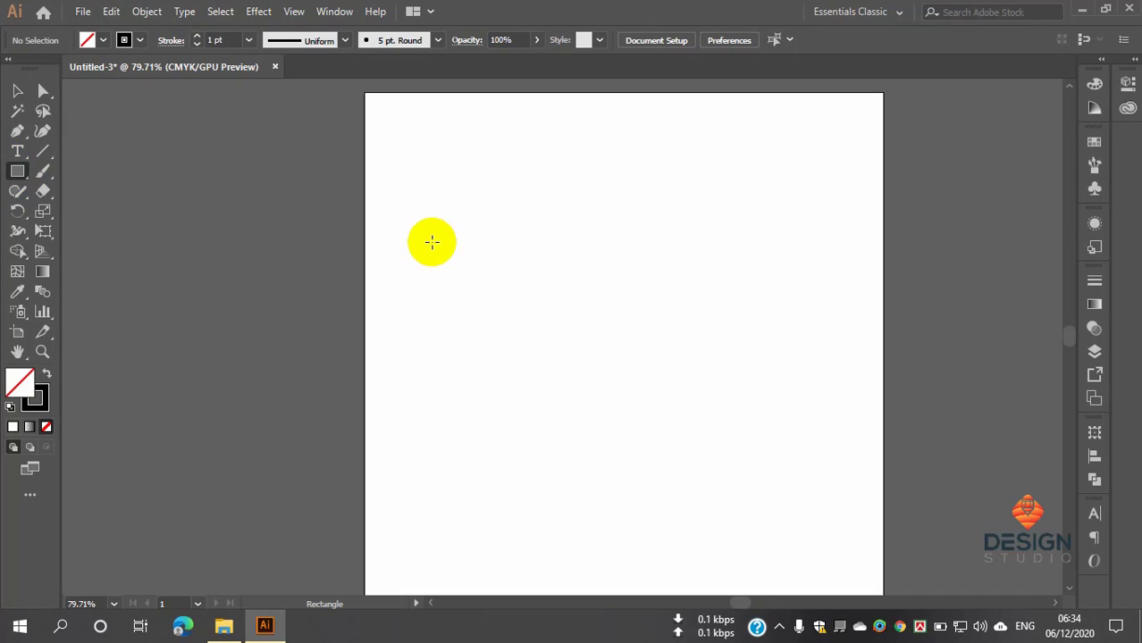
key(v)
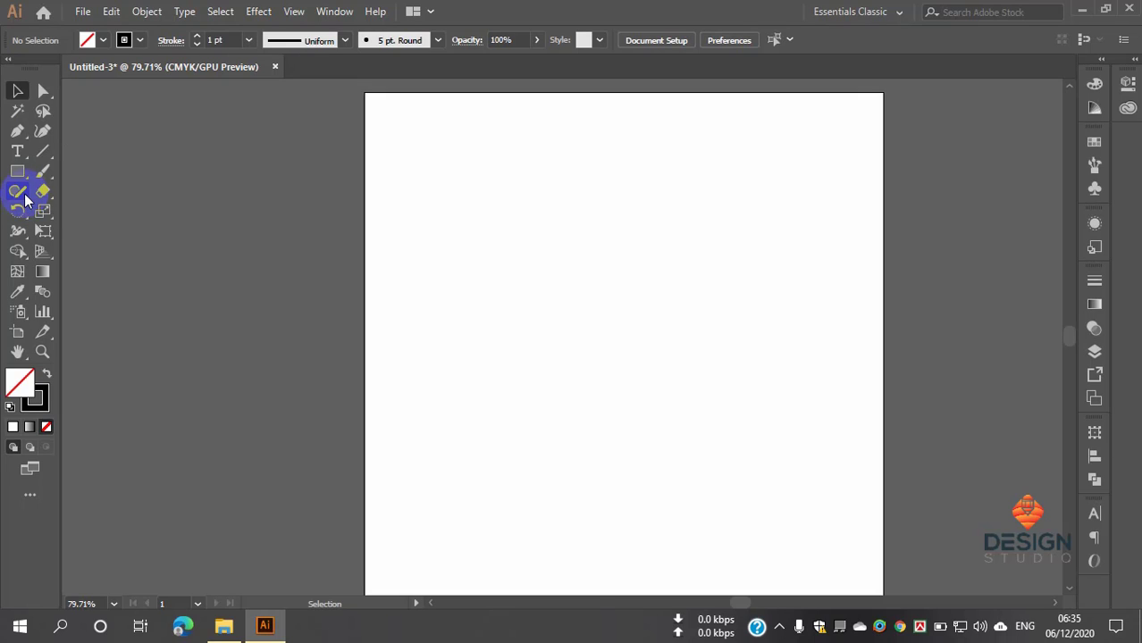
key(m)
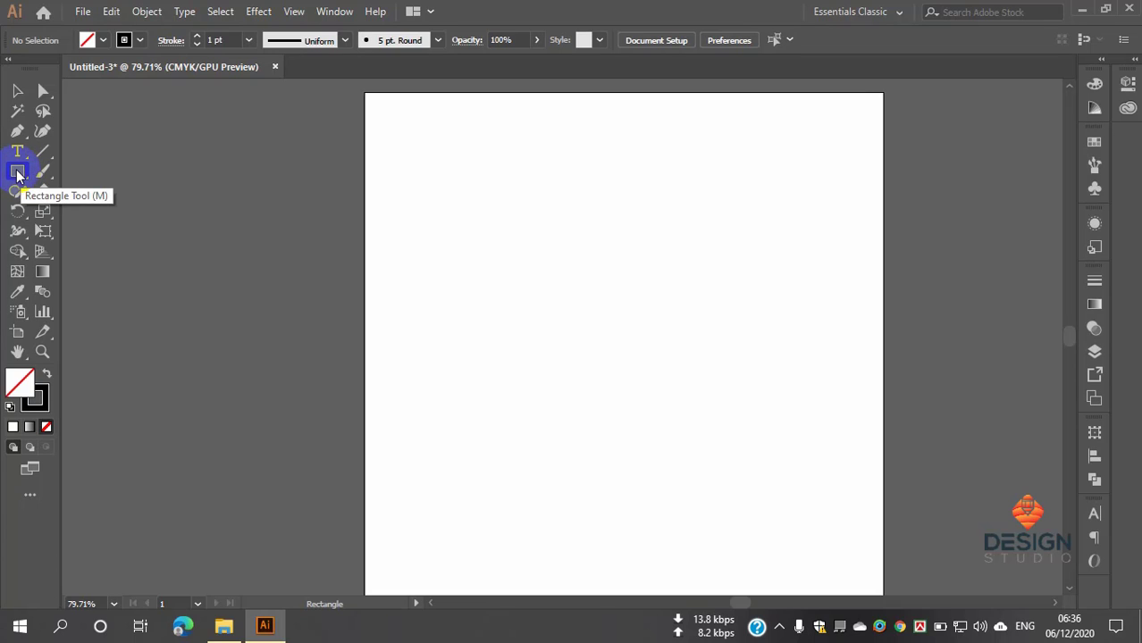
Step: Draw a rectangle in the artboard's upper middle and move it down and right
drag(488, 216, 742, 381)
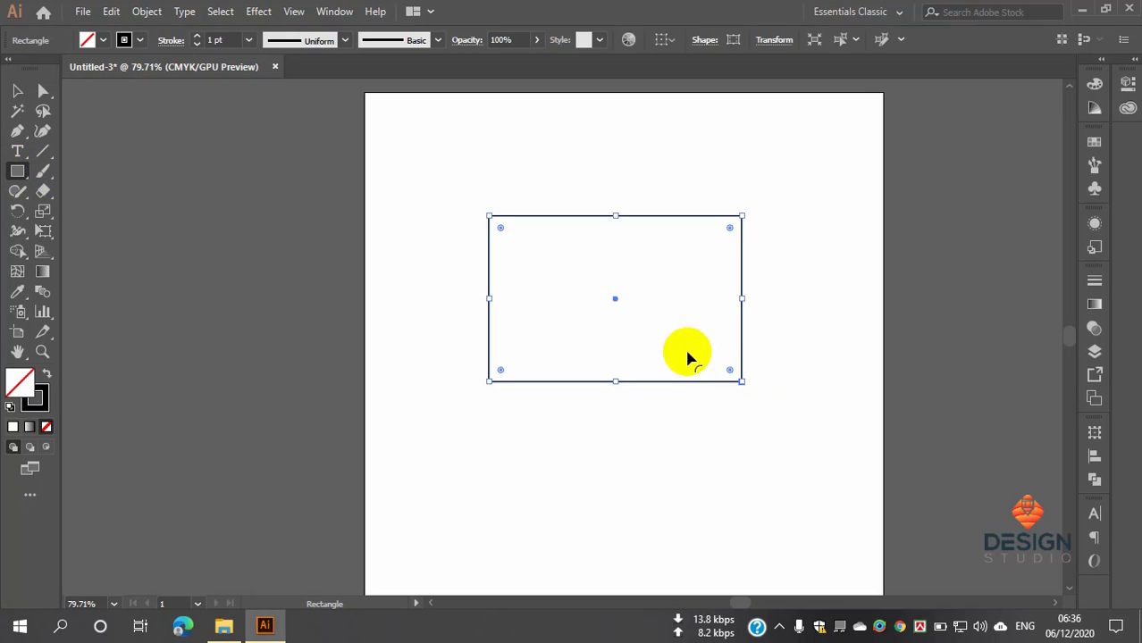
click(16, 90)
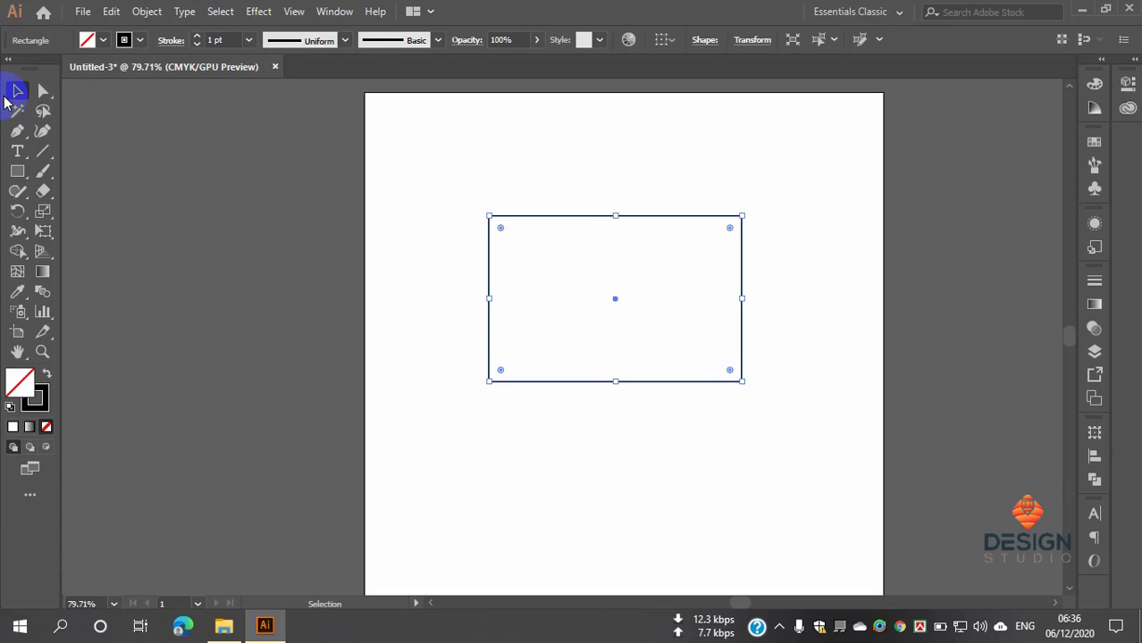
click(446, 254)
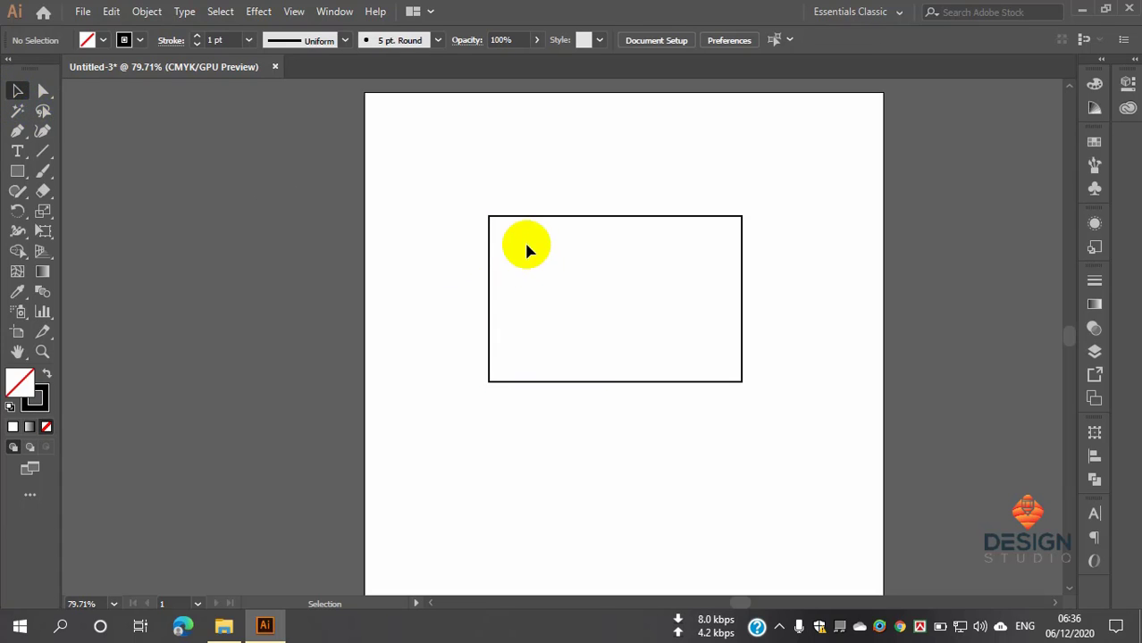
drag(541, 219, 556, 271)
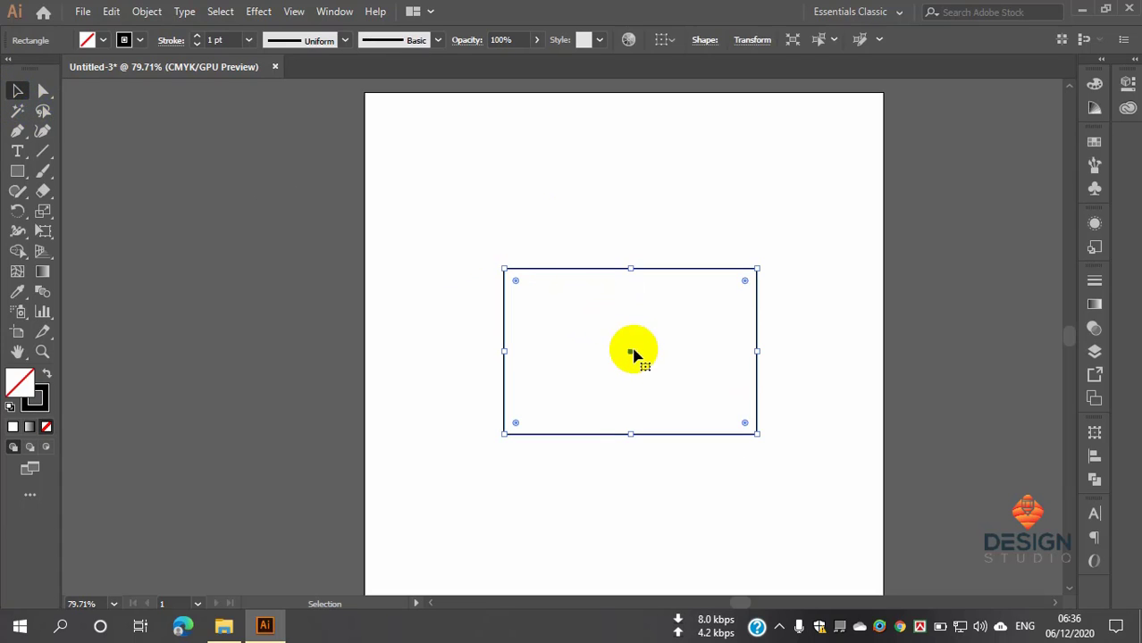
click(591, 321)
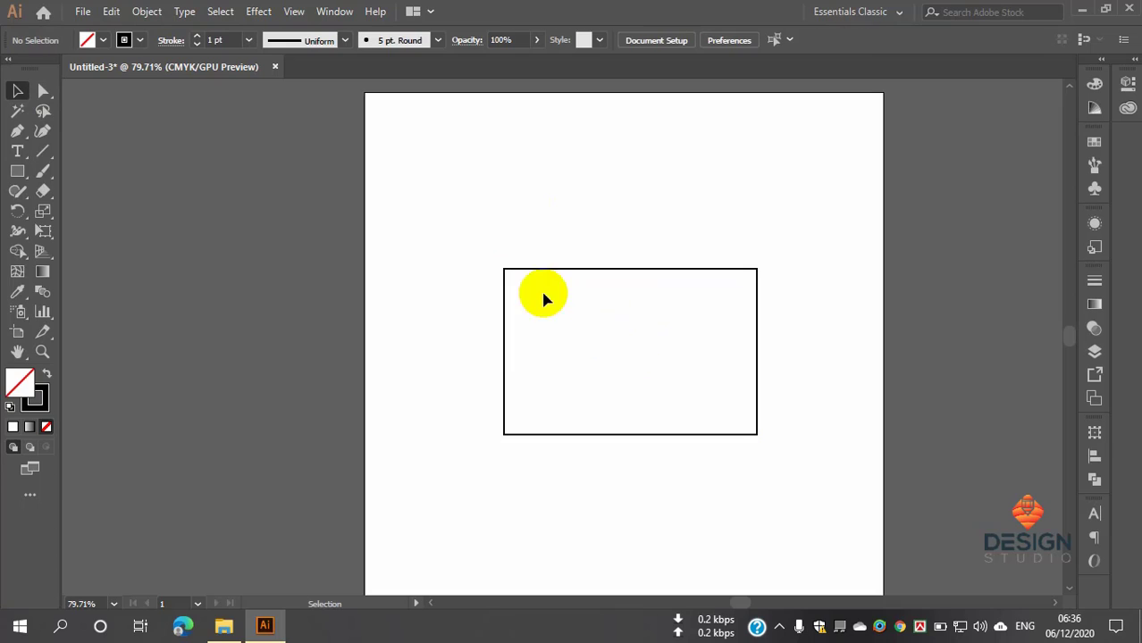
Step: Draw a second rectangle overlapping the first, then select and delete both
click(18, 170)
drag(514, 178, 725, 280)
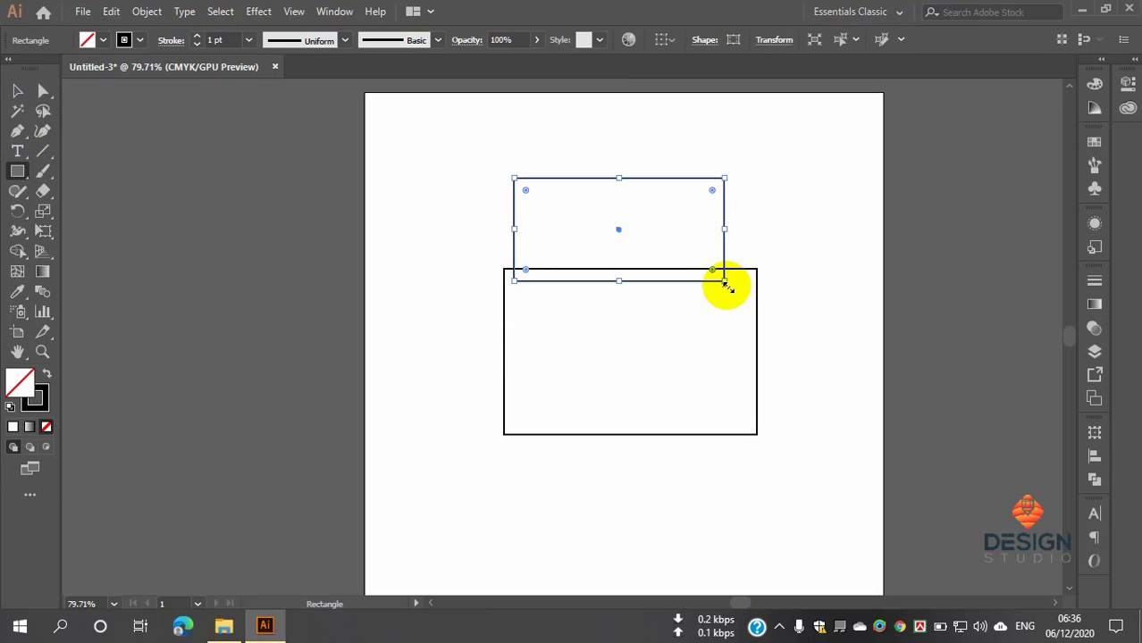
key(v)
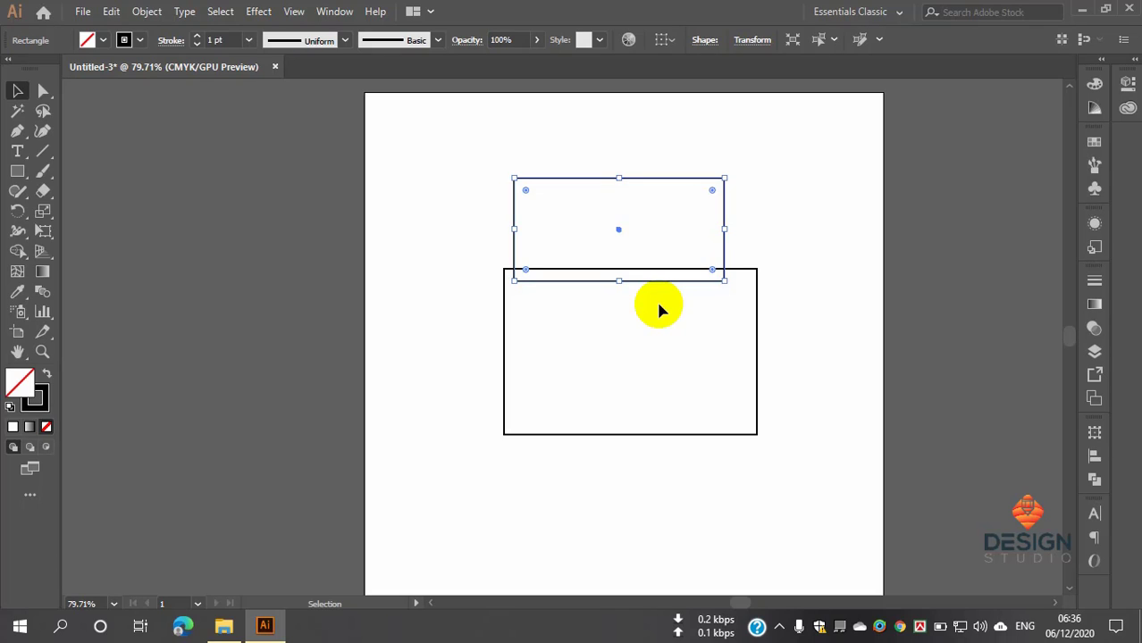
click(412, 159)
drag(406, 188, 790, 477)
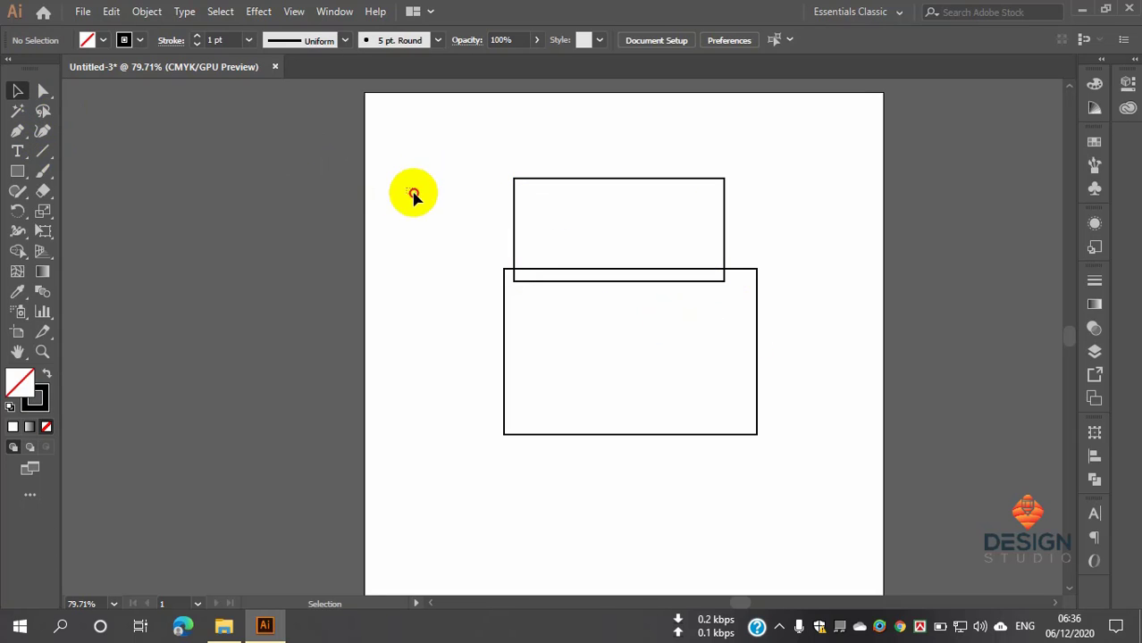
key(Delete)
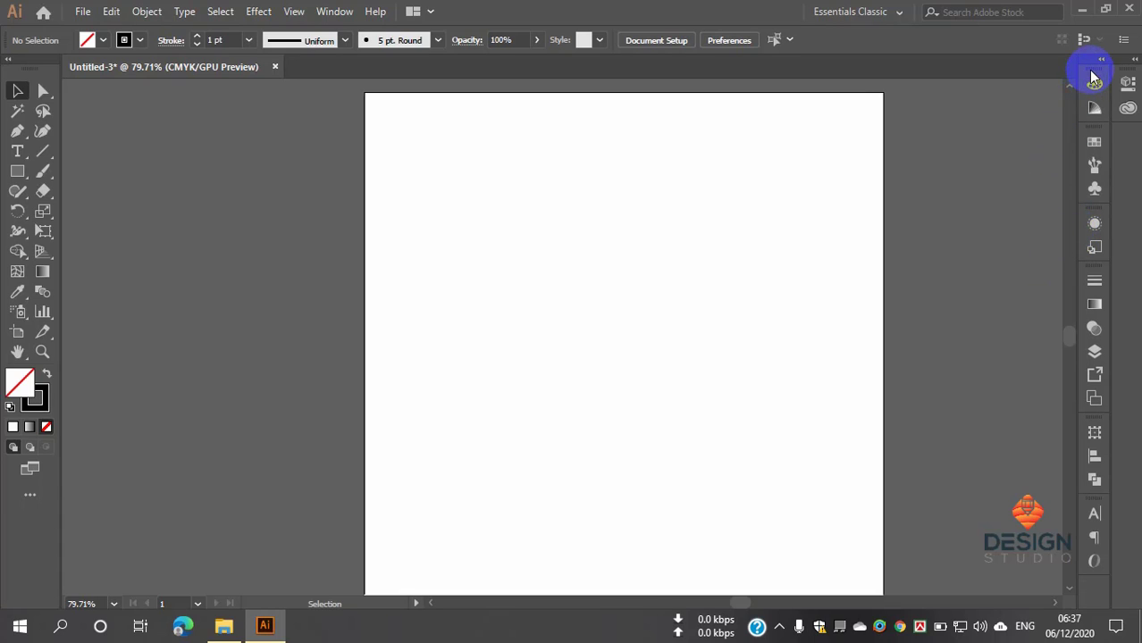
click(548, 403)
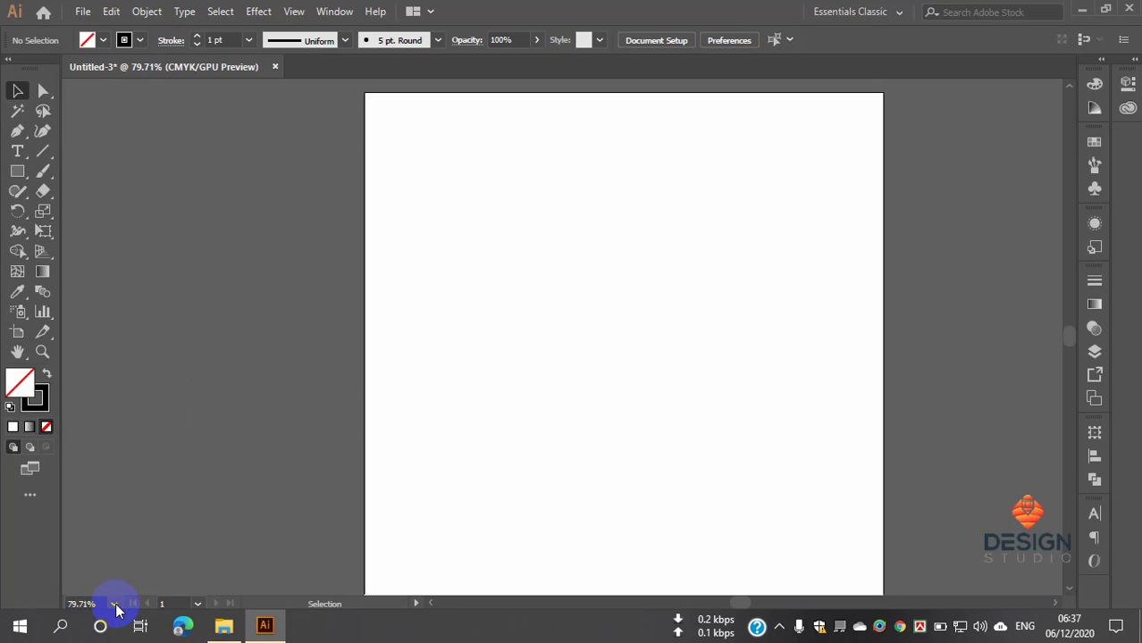
Step: Zoom to 64000% from the status-bar zoom list, then set it back to Fit On Screen
click(114, 604)
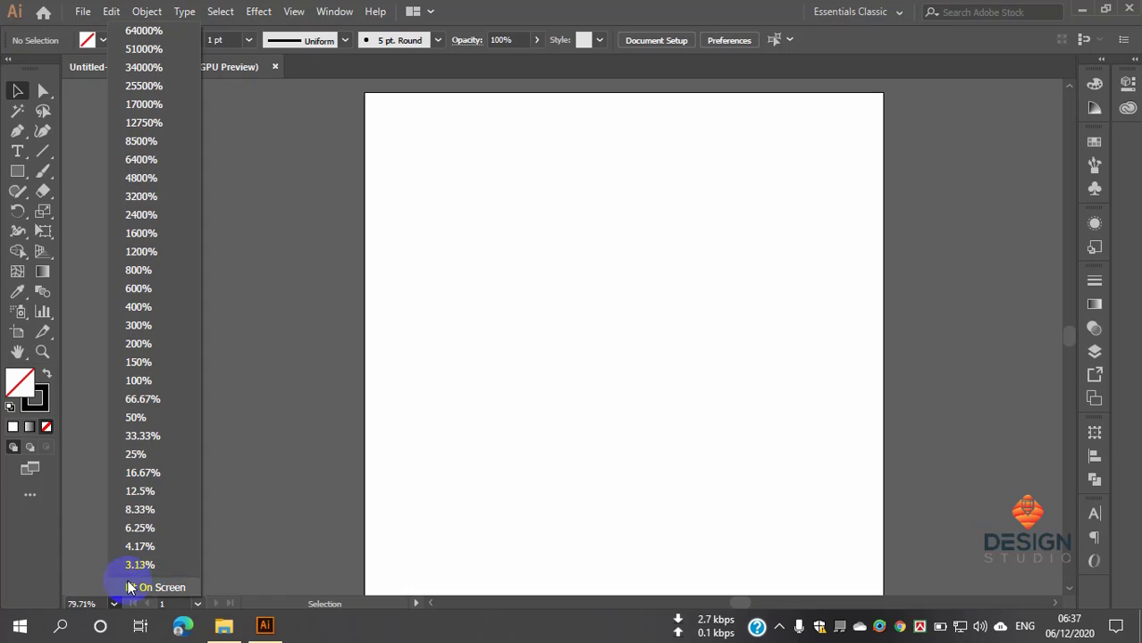
click(148, 34)
click(141, 39)
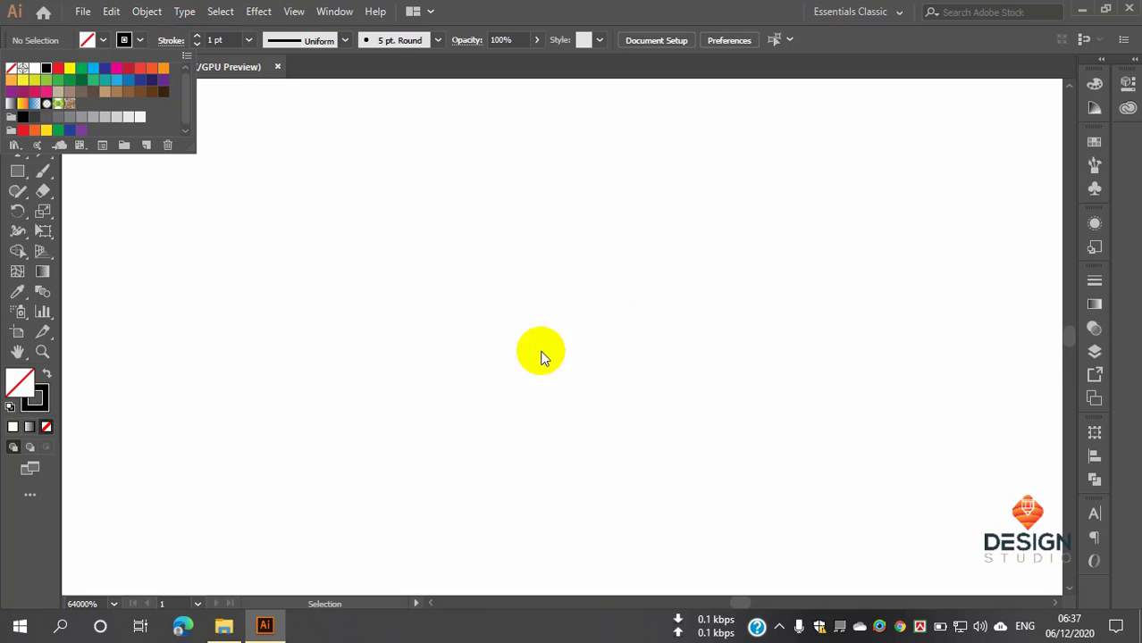
click(114, 603)
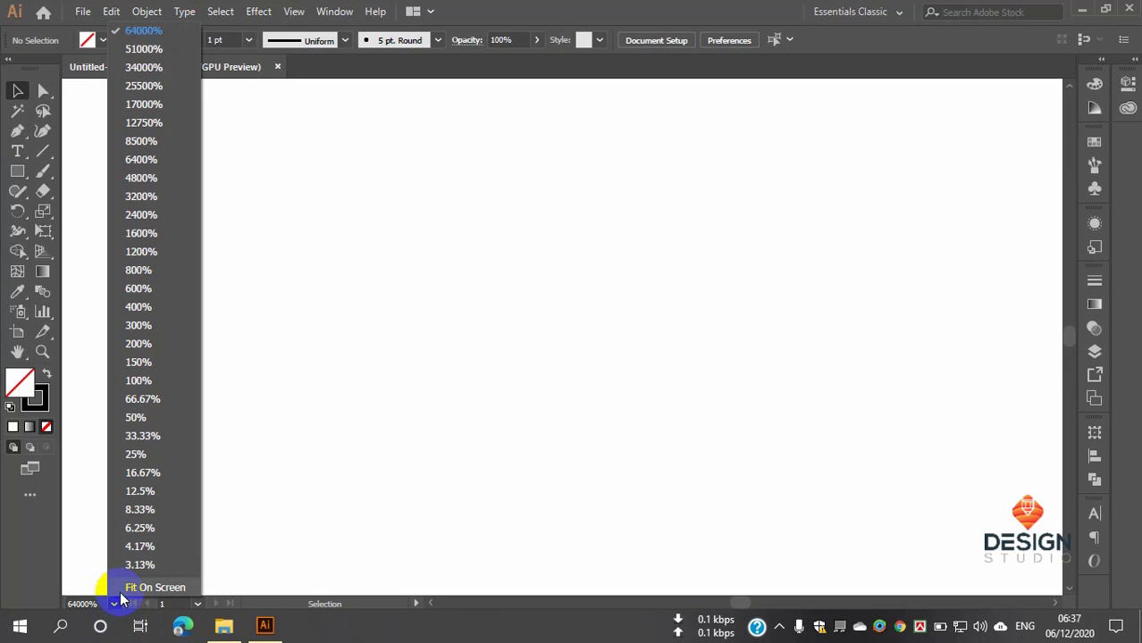
click(170, 592)
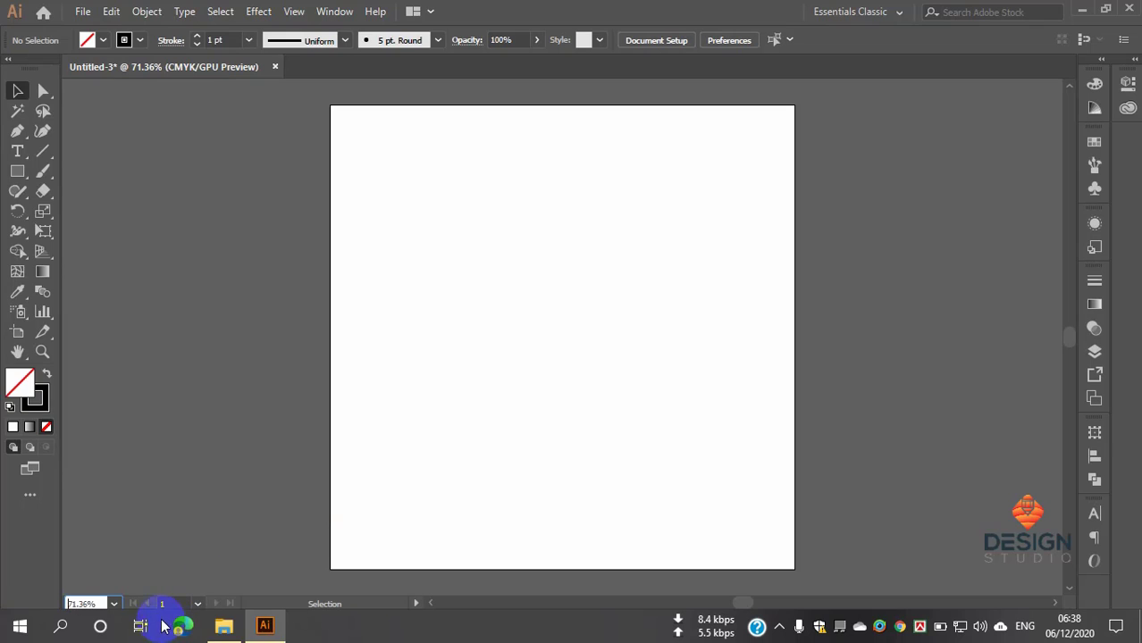
click(89, 604)
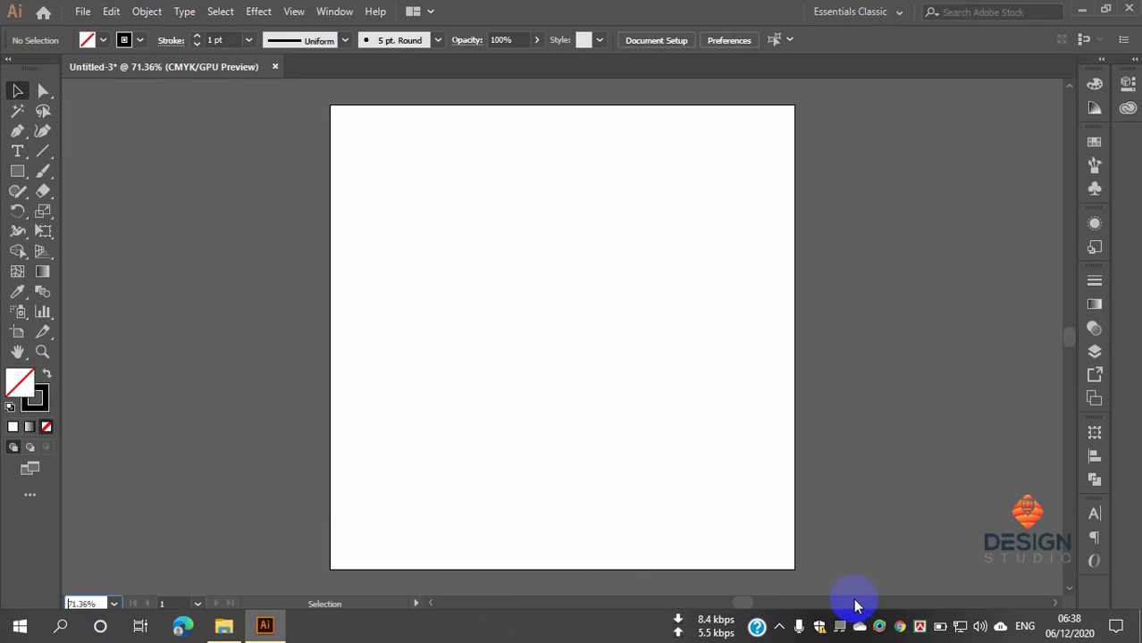
click(90, 602)
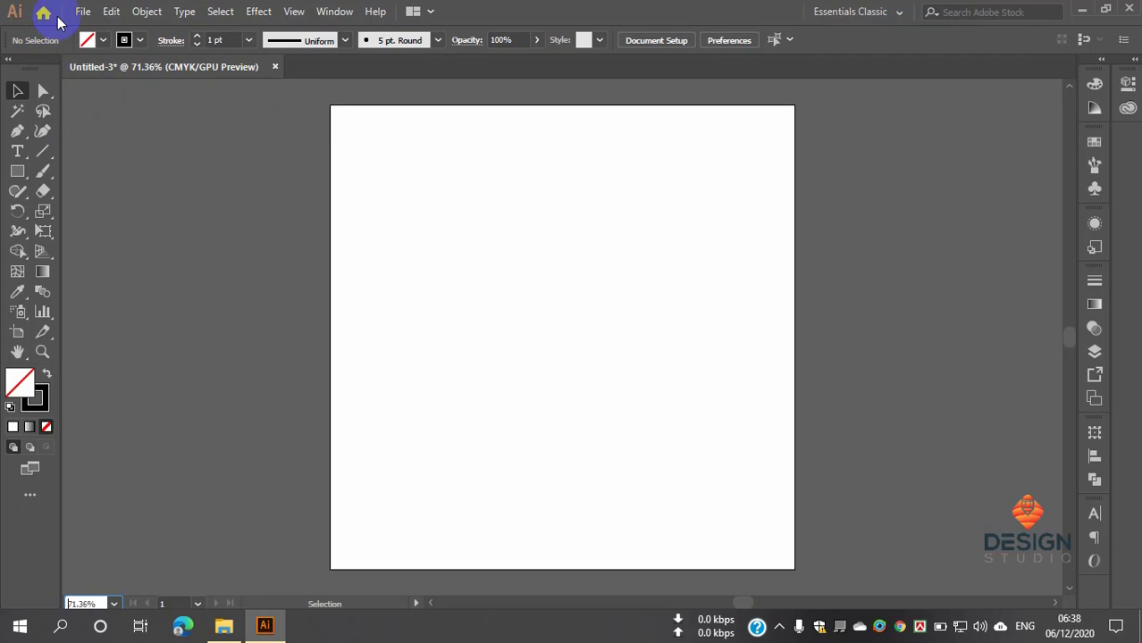
Step: Create a blank 500×500 px document, Untitled-4, with Ctrl+N
click(81, 12)
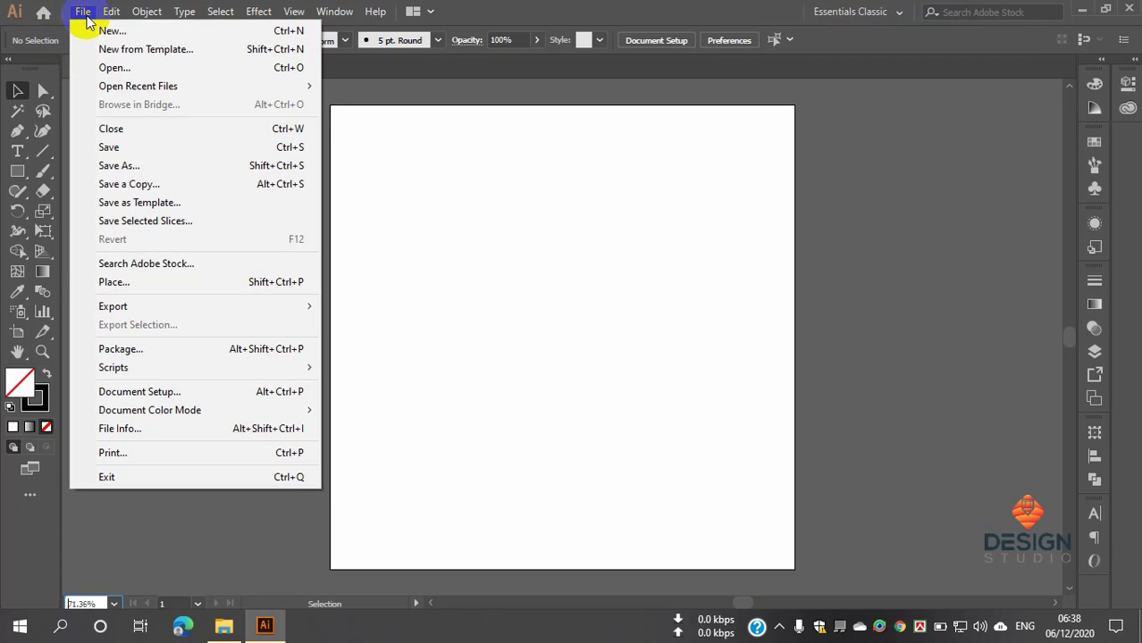
click(437, 218)
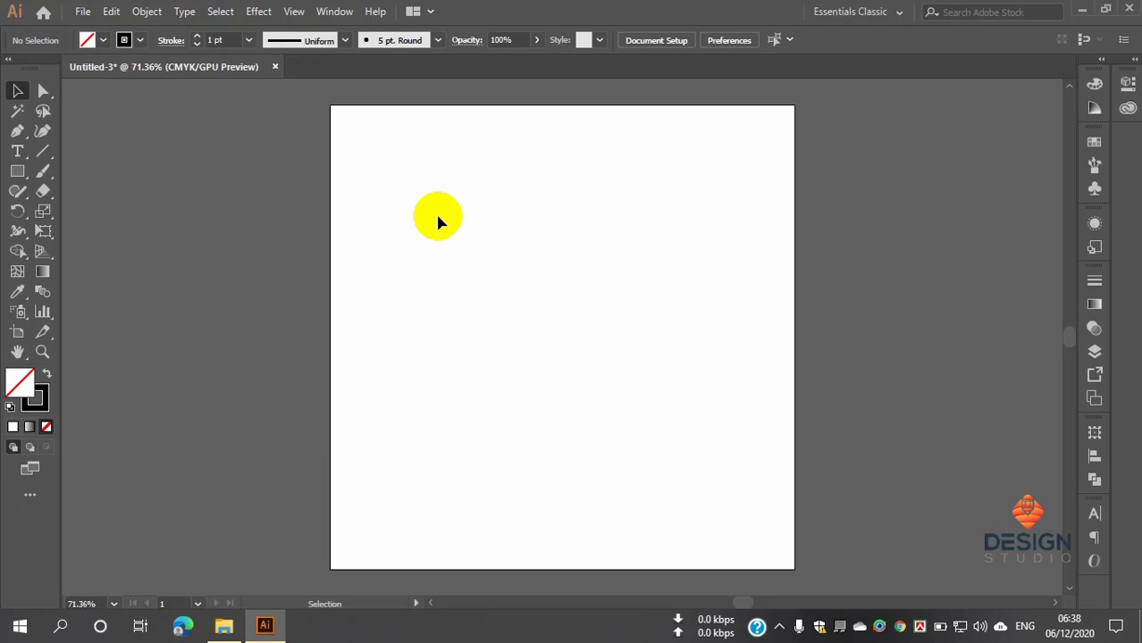
key(a)
key(ctrl+n)
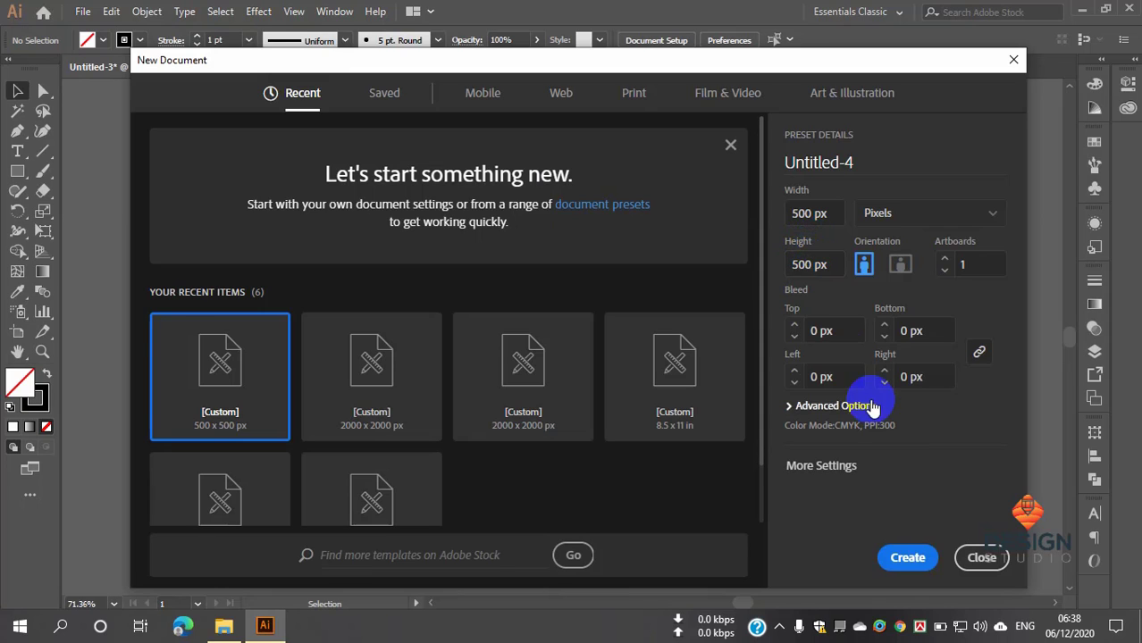
click(904, 563)
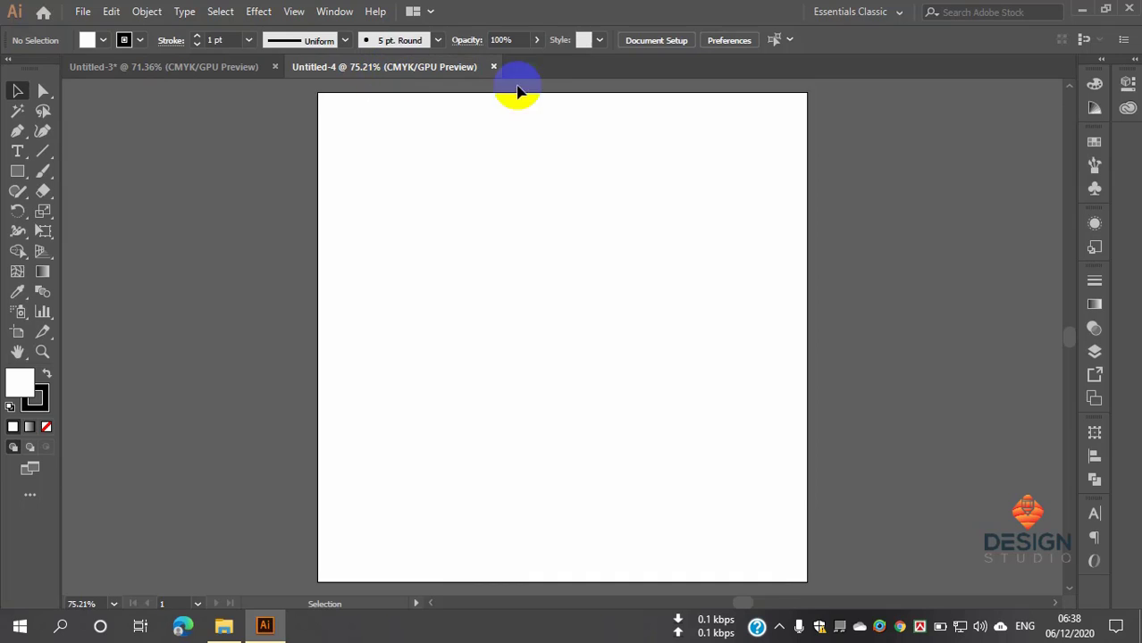
Step: Create another 500×500 px document, Untitled-5, and return to the Untitled-3 tab
key(a)
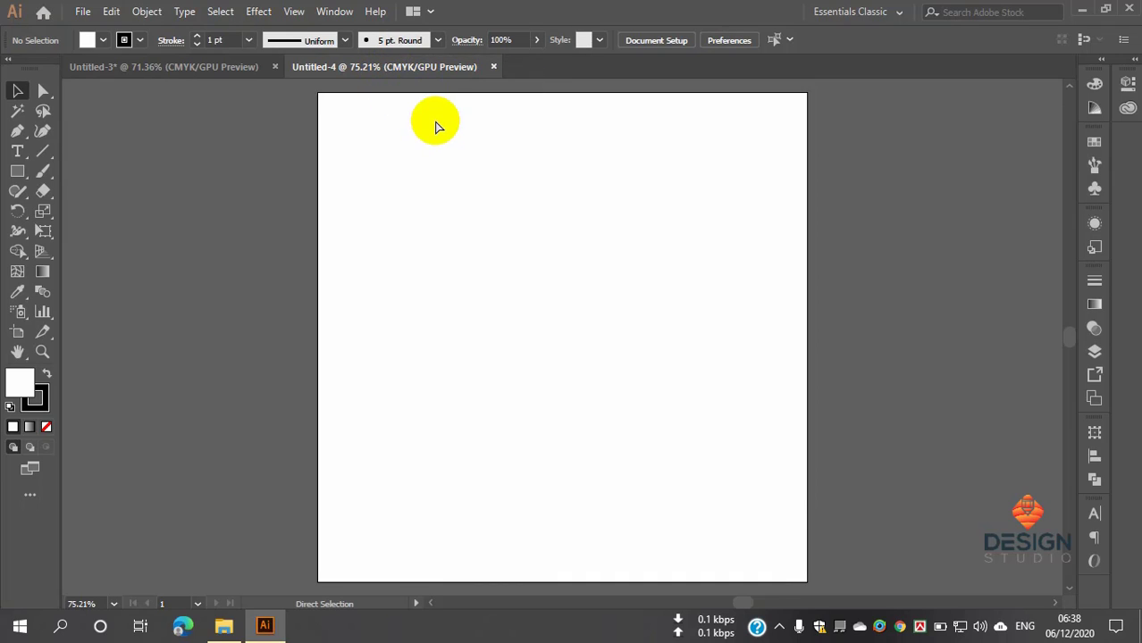
key(v)
key(ctrl+n)
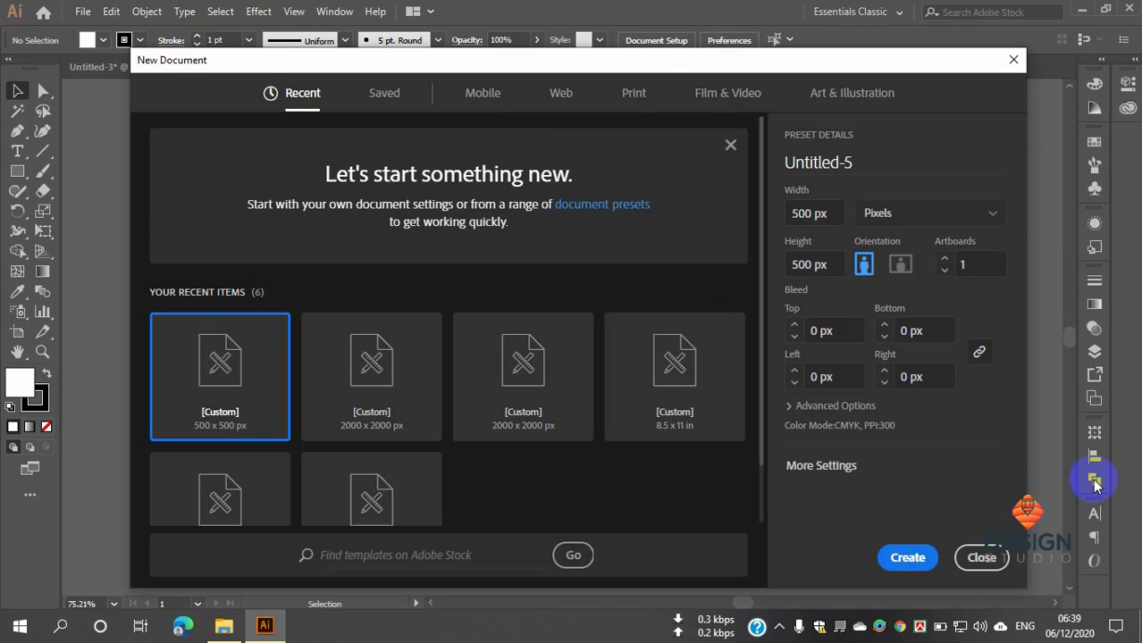
click(906, 558)
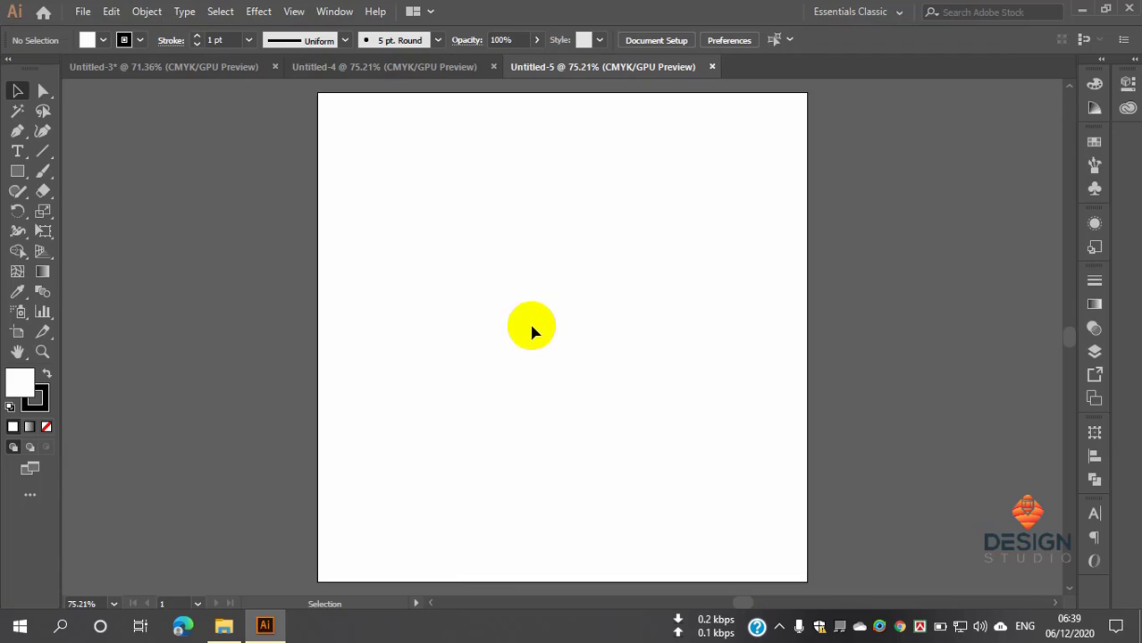
click(105, 70)
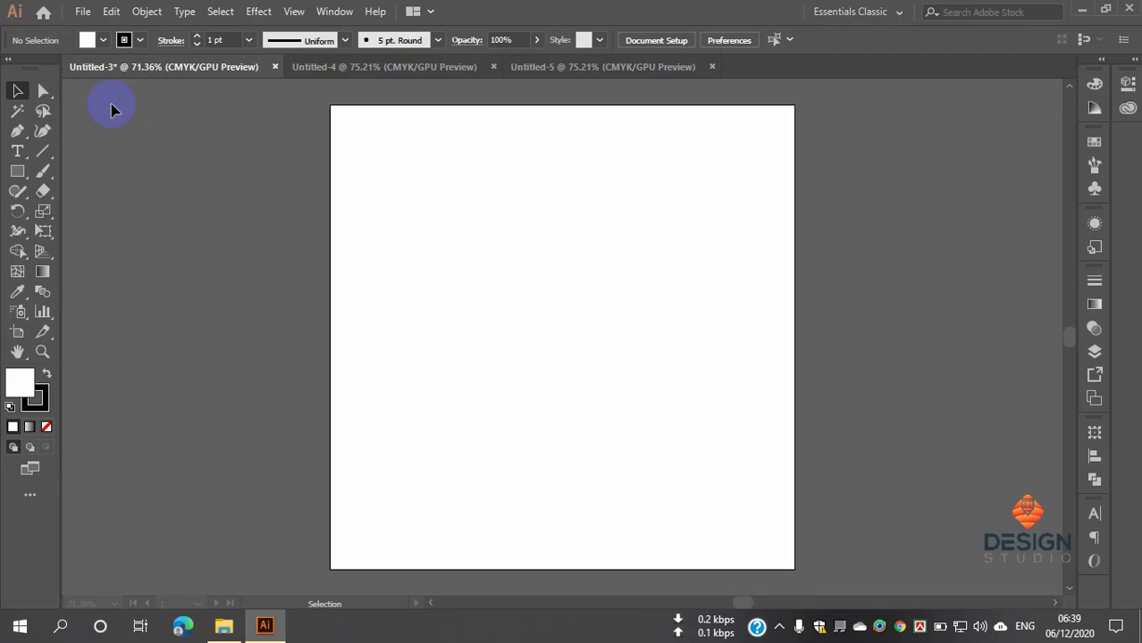
Step: Draw a rectangle on Untitled-3 and a circle near the centre of Untitled-4
click(17, 171)
mouse_move(435, 210)
mouse_down()
mouse_move(518, 253)
mouse_move(652, 384)
mouse_up()
click(327, 69)
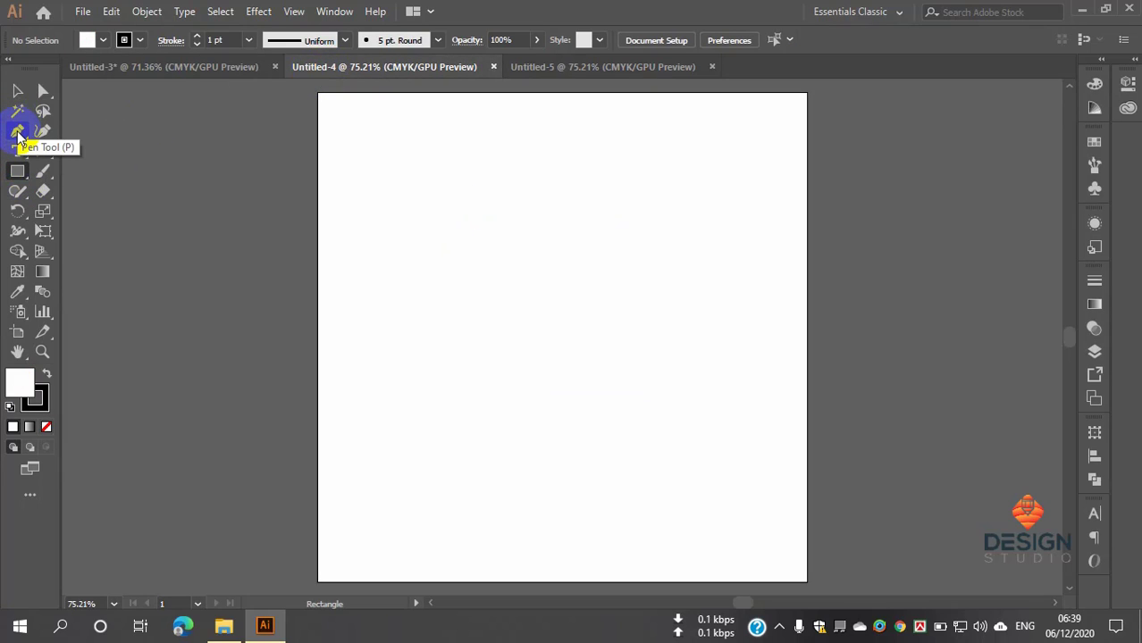
drag(22, 173, 71, 211)
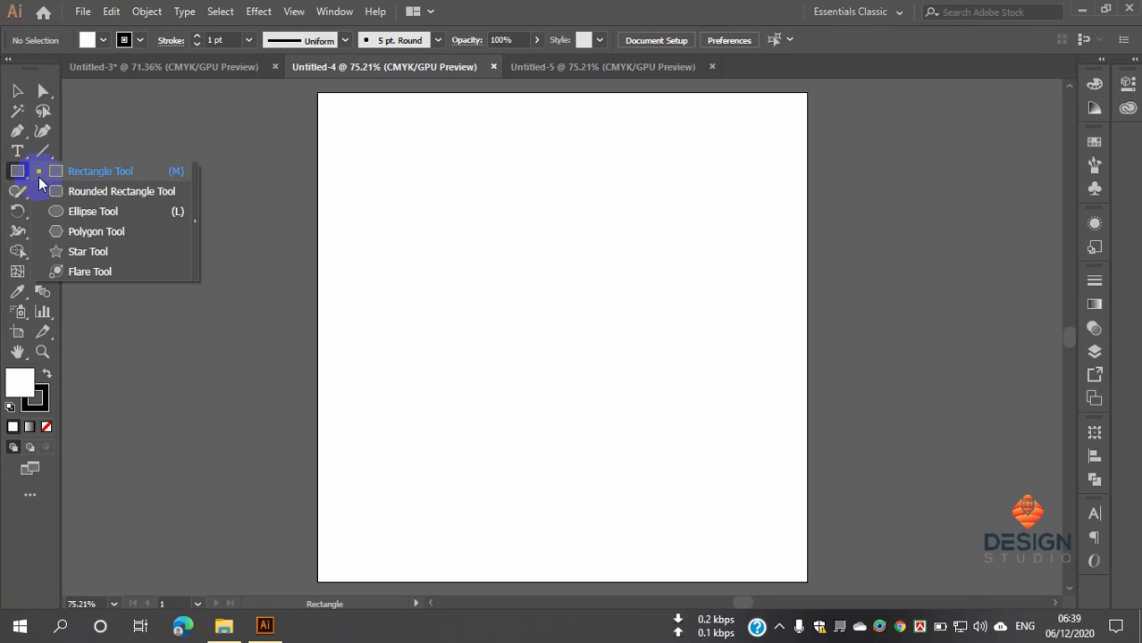
drag(458, 239, 635, 417)
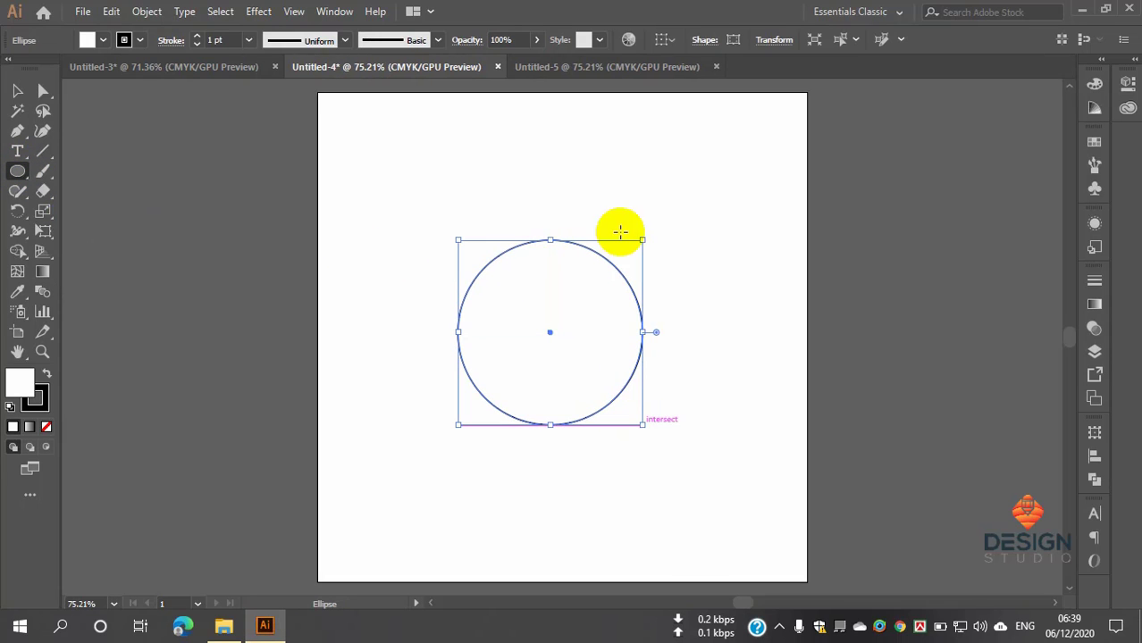
Step: Draw a five-point star on Untitled-5, drag it lower and deselect it
click(592, 67)
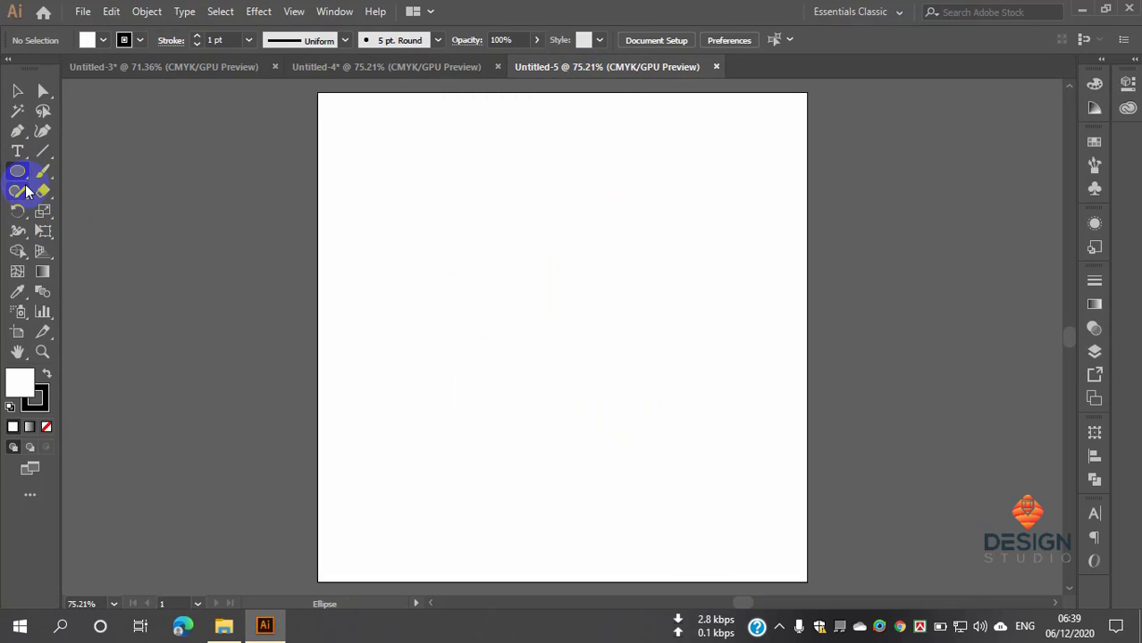
drag(18, 172, 72, 253)
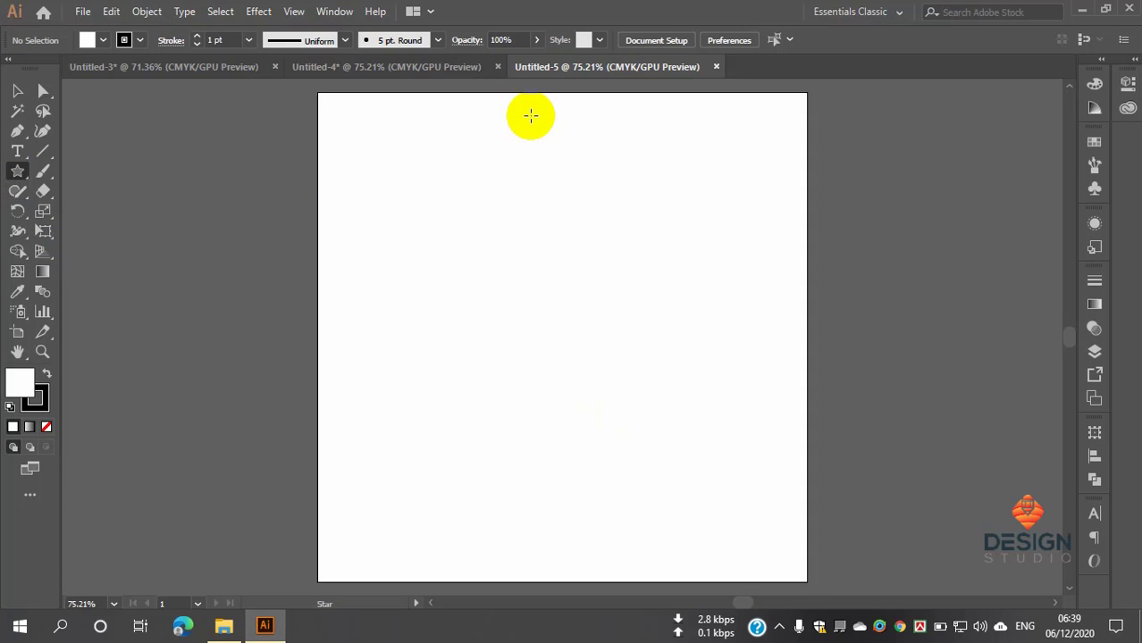
mouse_move(420, 196)
mouse_down()
mouse_move(545, 276)
mouse_move(489, 216)
mouse_move(577, 366)
mouse_up()
key(v)
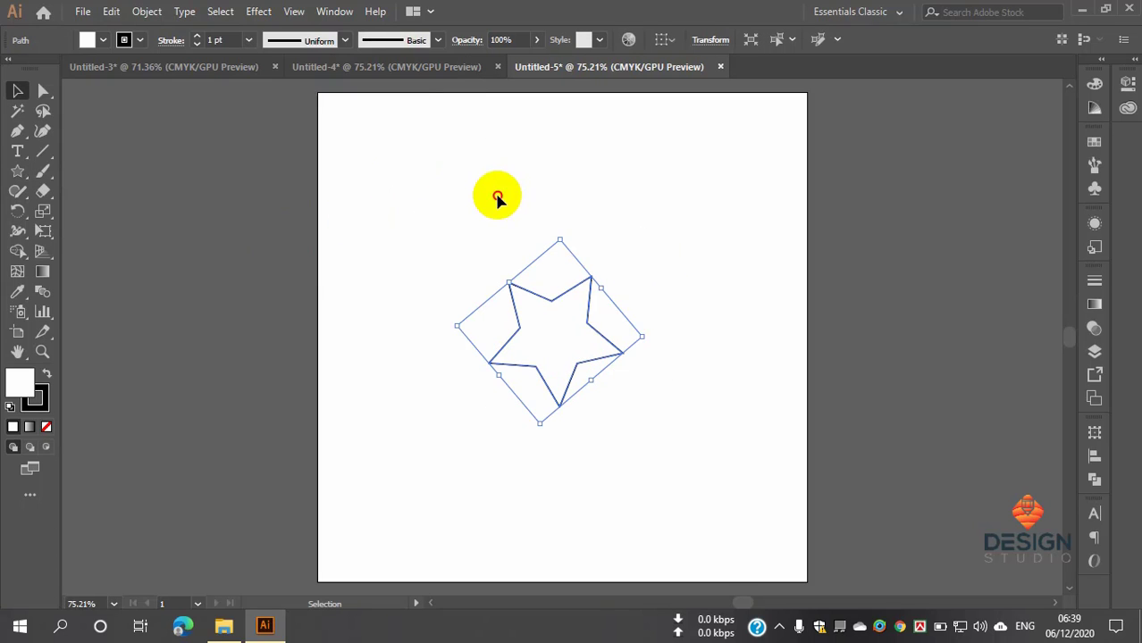
click(493, 195)
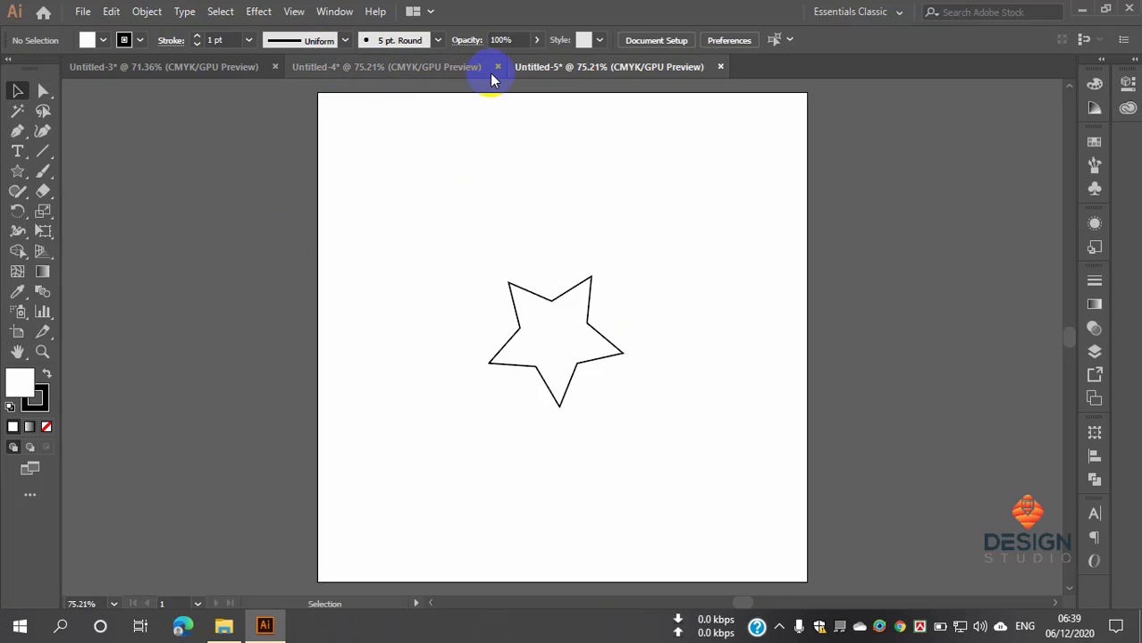
Step: Pass through the Untitled-4 document and return to Untitled-3 showing its unfilled rectangle
click(379, 68)
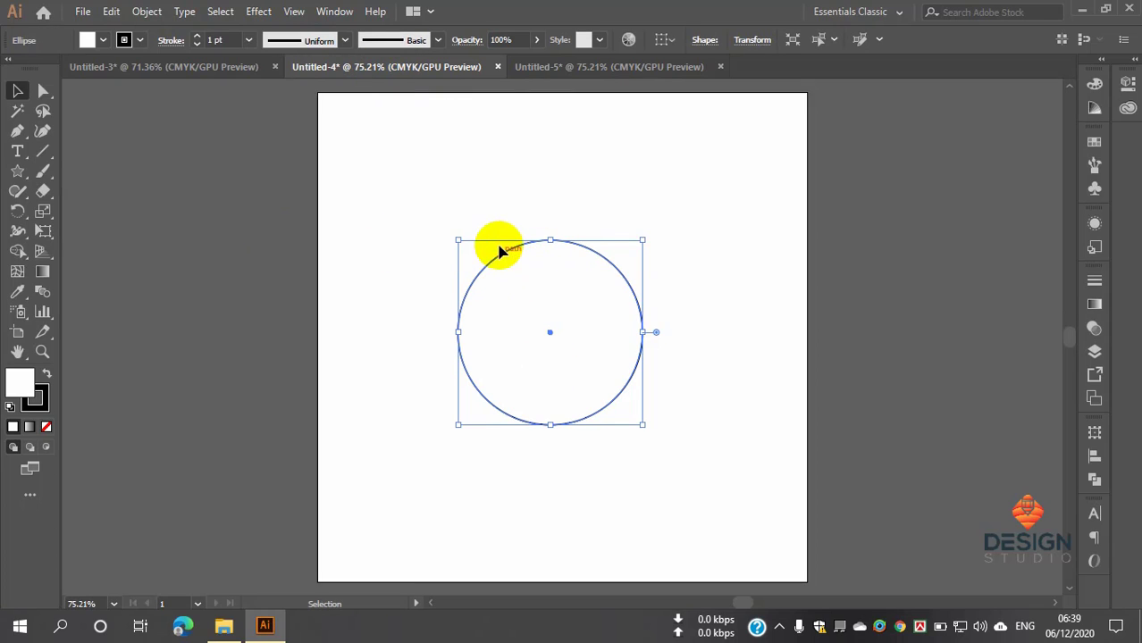
click(144, 69)
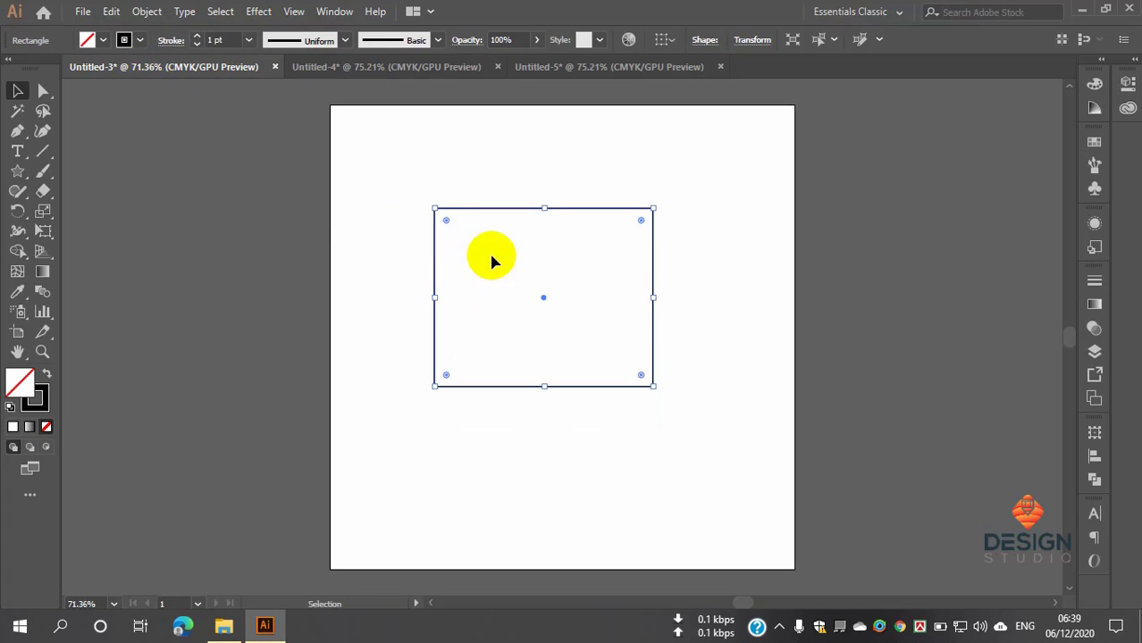